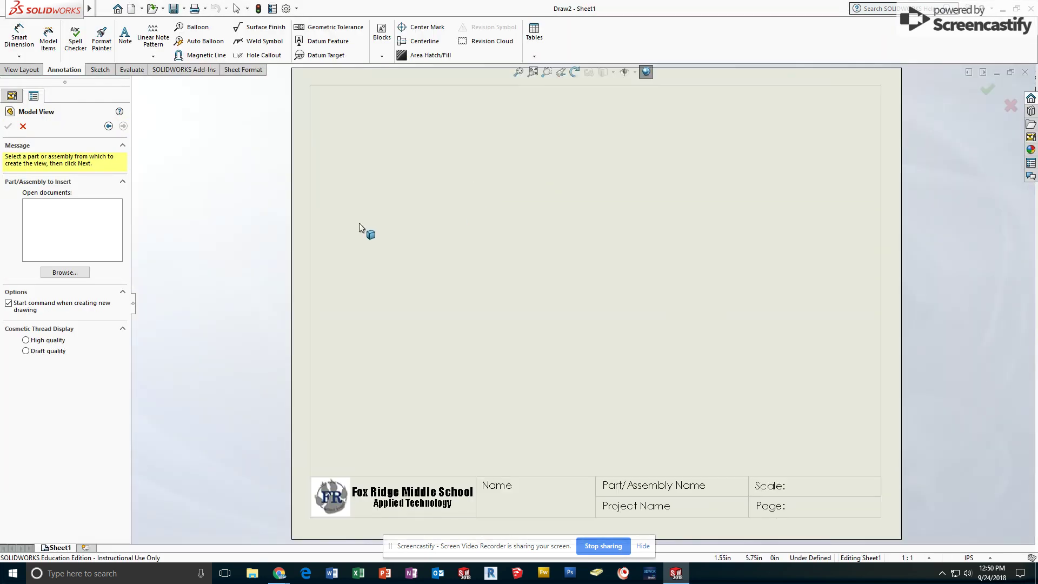
- Load Challenge Block 2.SLDPRT as the model for the drawing views
click(65, 272)
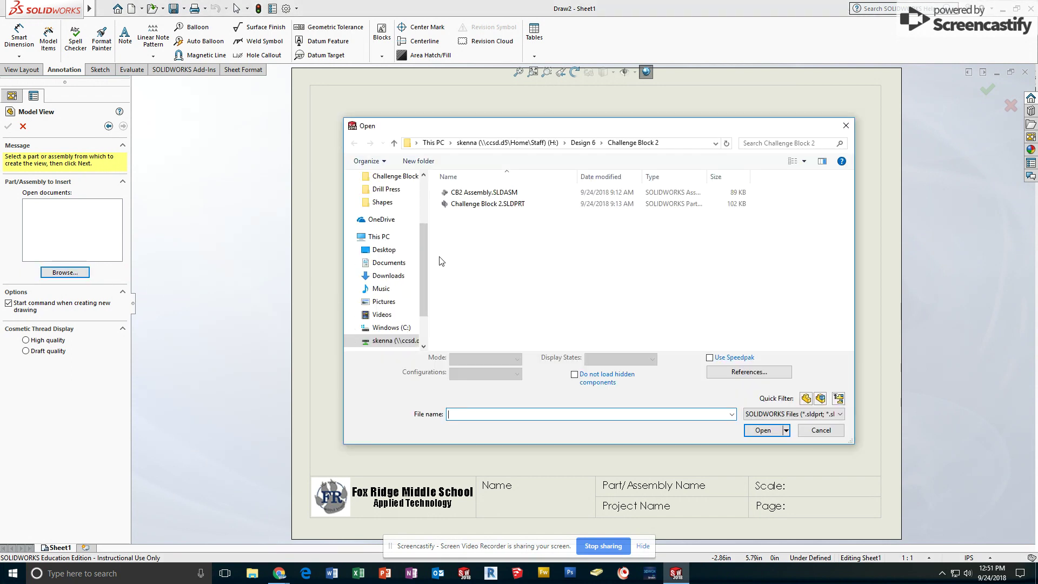
click(488, 204)
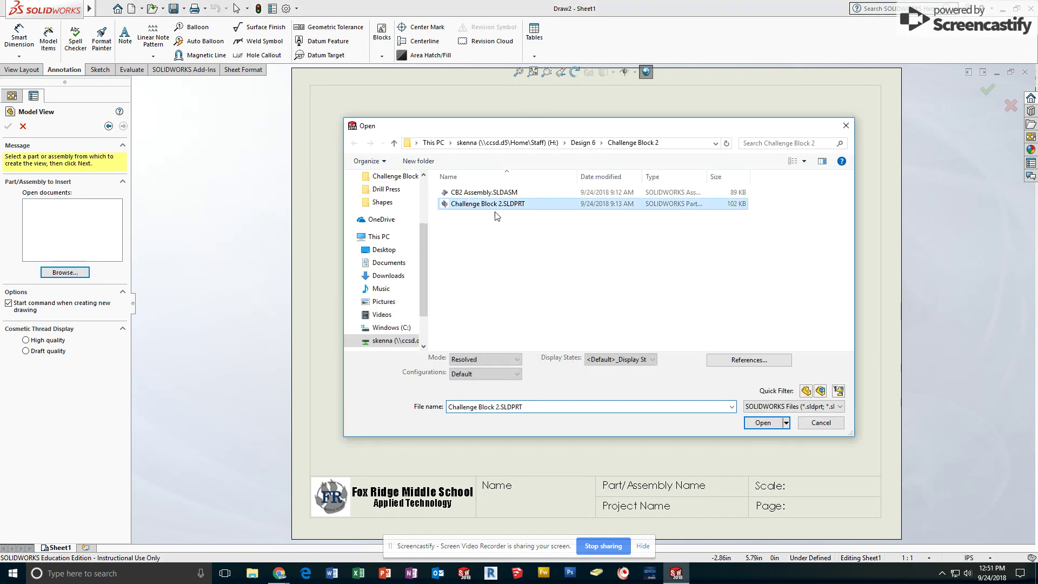
click(762, 423)
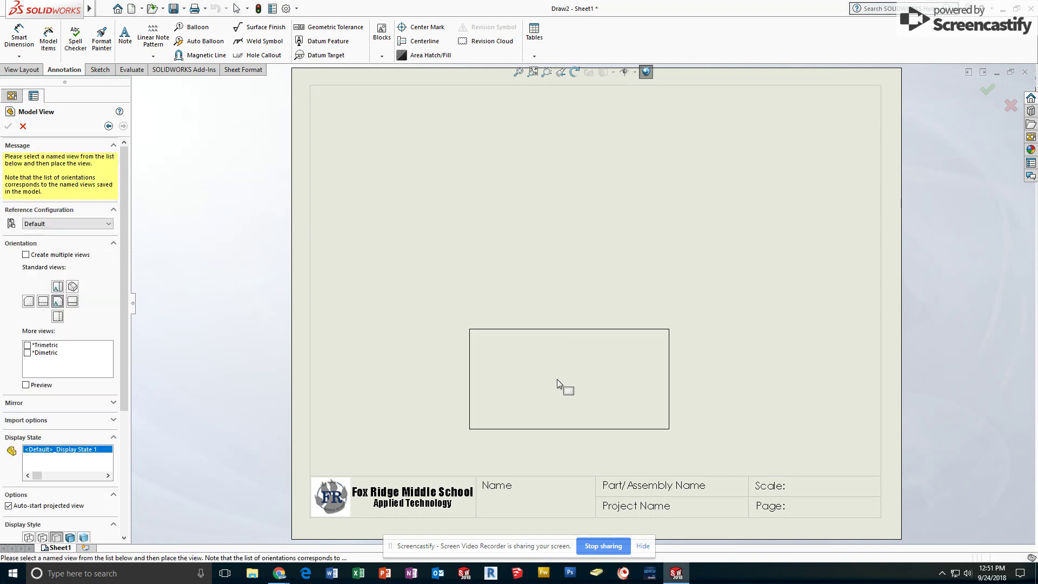
- Place the front view, then projected top, right-side and isometric views, and confirm them
click(465, 400)
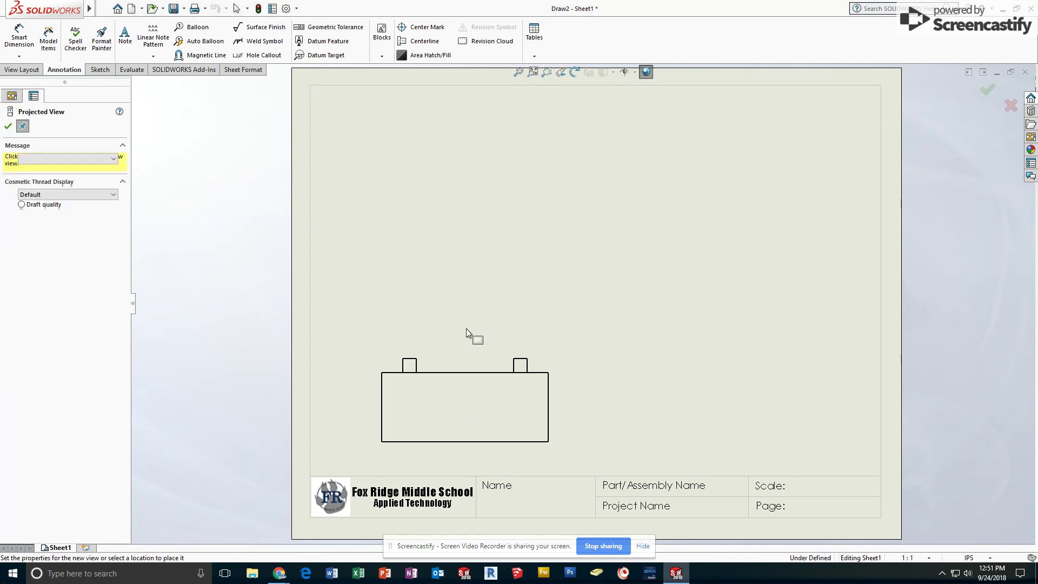
click(454, 185)
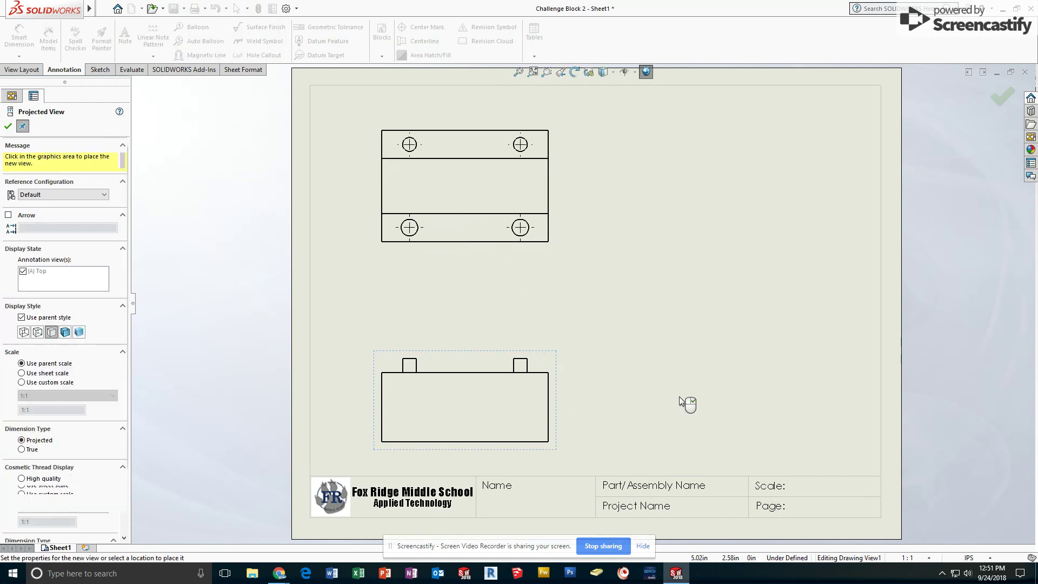
click(793, 400)
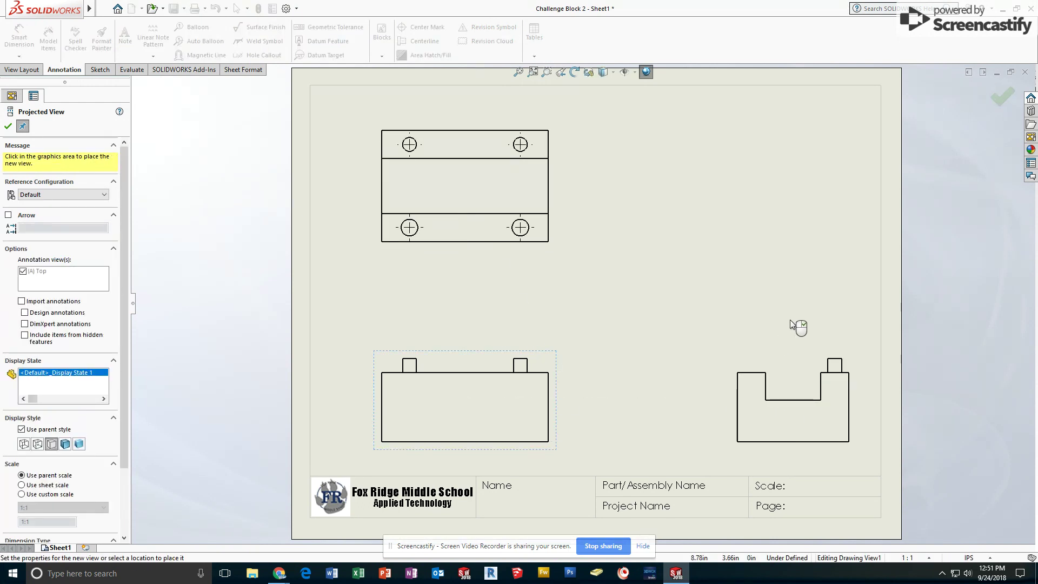
click(819, 241)
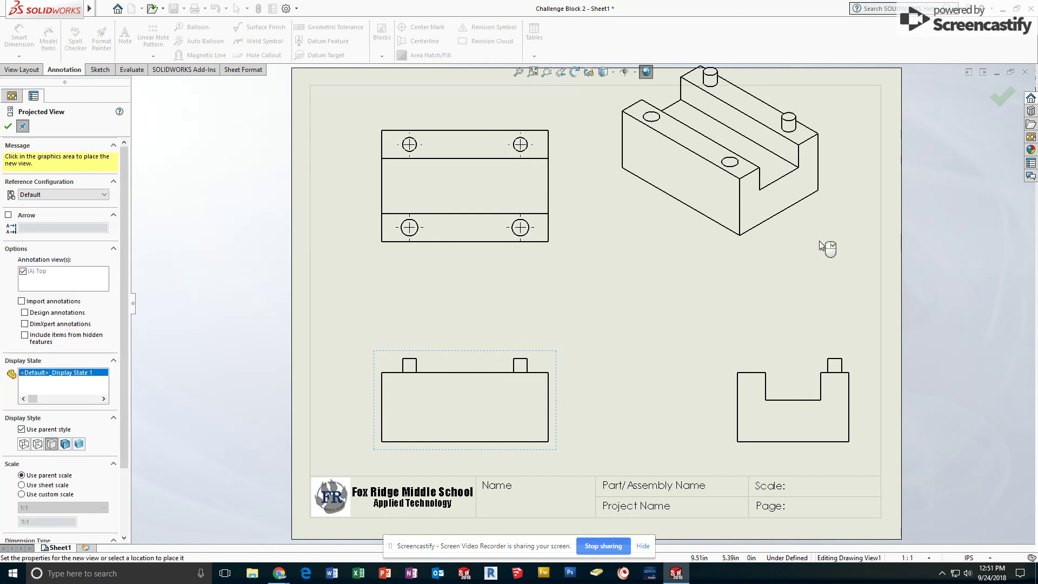
click(8, 127)
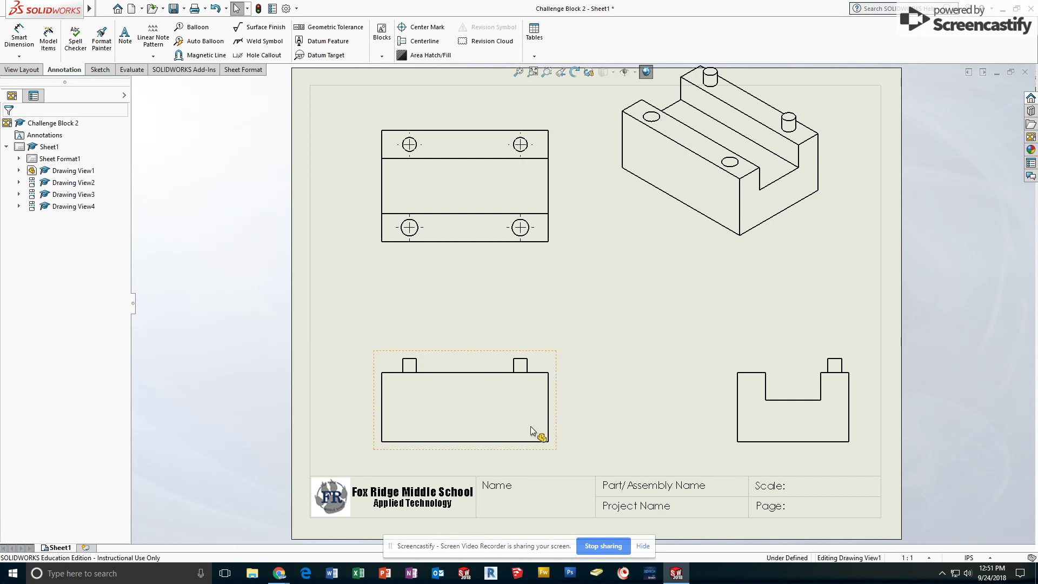
- Set the isometric view to 1:2 scale and Shaded With Edges, and move it to the top-right corner
click(737, 244)
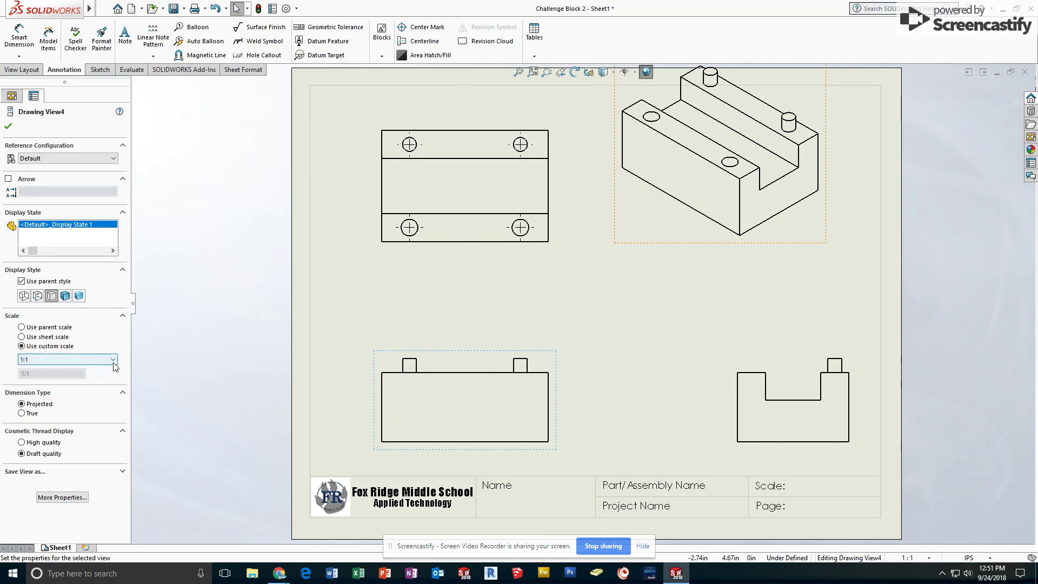
click(40, 360)
click(33, 383)
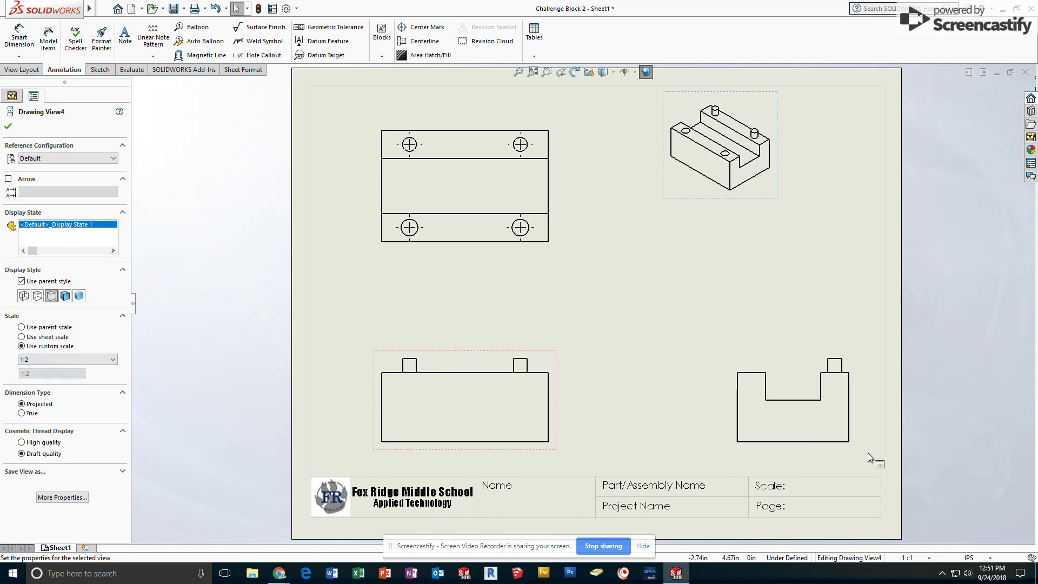
click(64, 297)
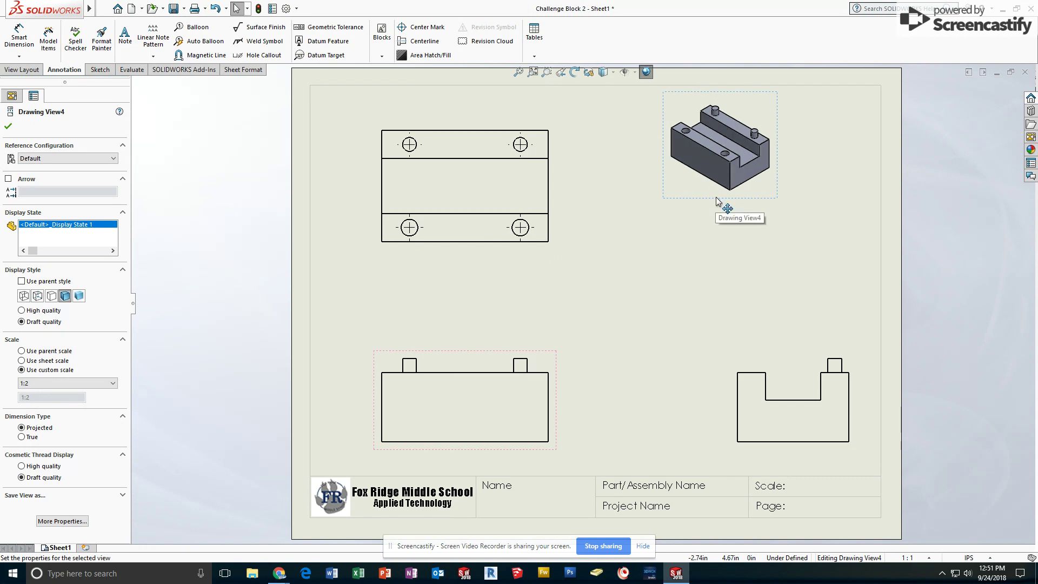
mouse_move(716, 201)
mouse_down()
mouse_move(800, 200)
mouse_move(815, 189)
mouse_up()
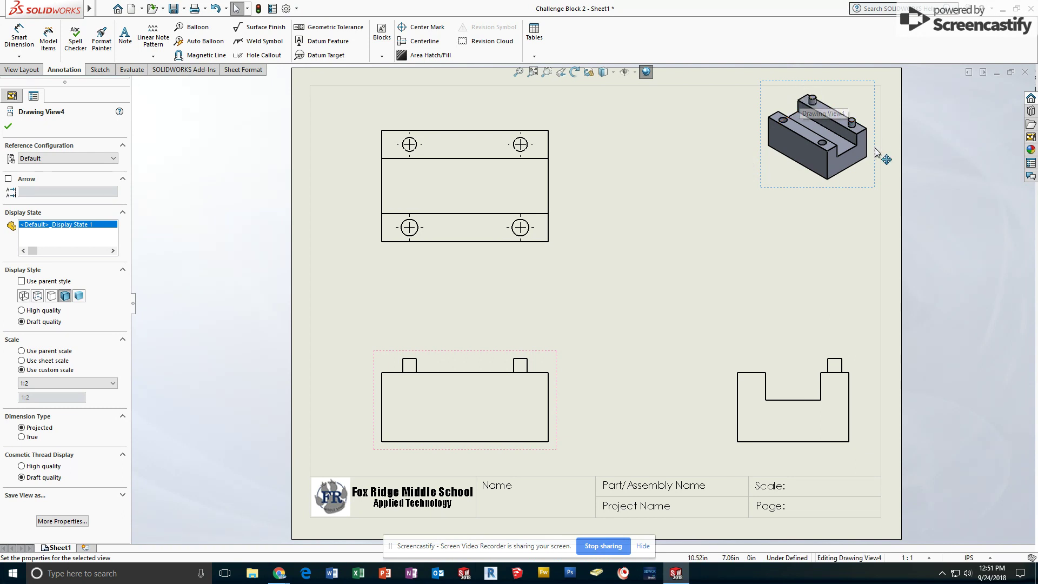
click(863, 248)
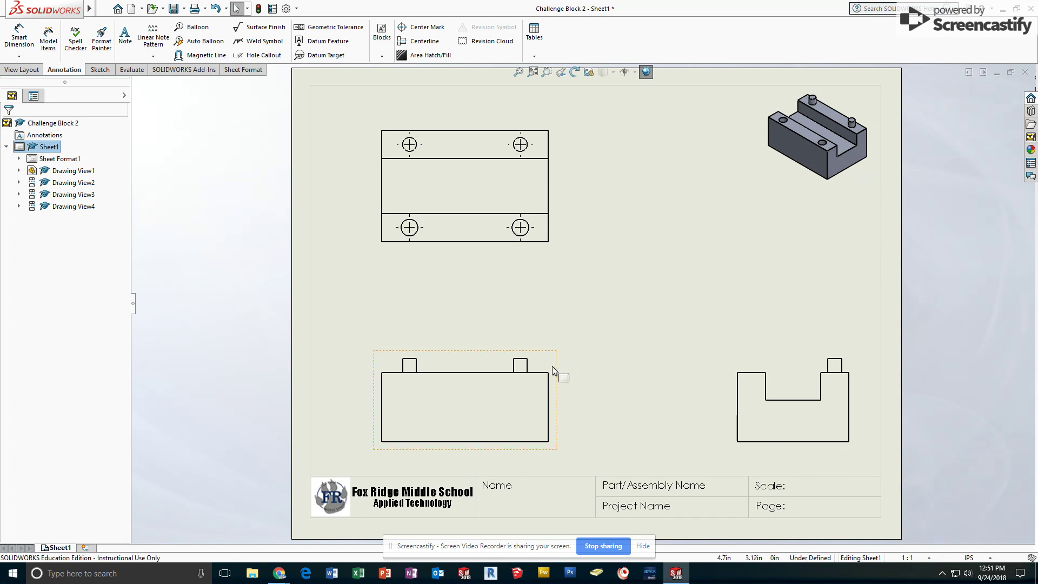
- Nudge the front view upward and set the right-side view to Hidden Lines Visible
drag(551, 355, 546, 341)
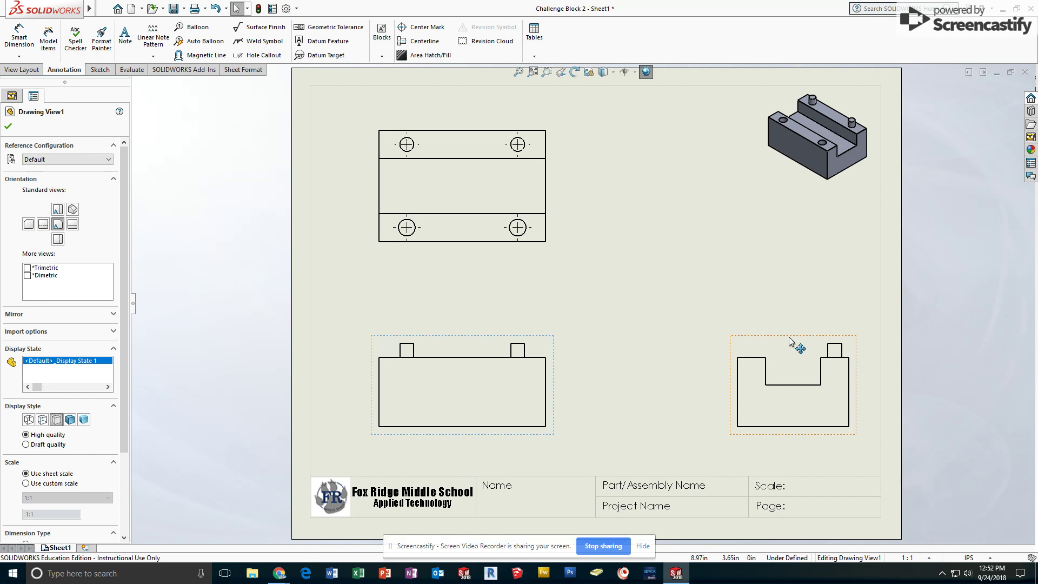
click(789, 337)
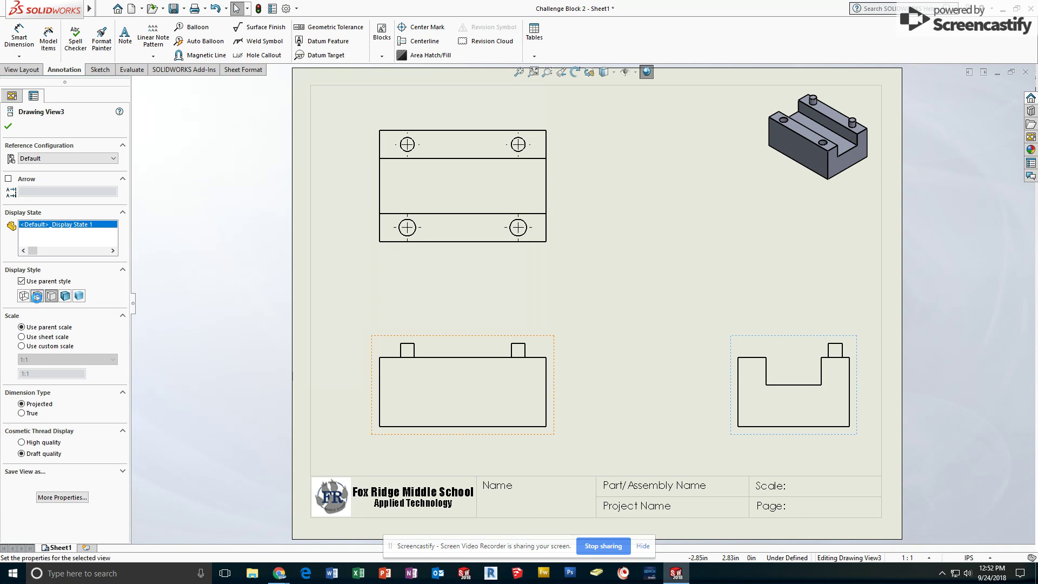
click(38, 298)
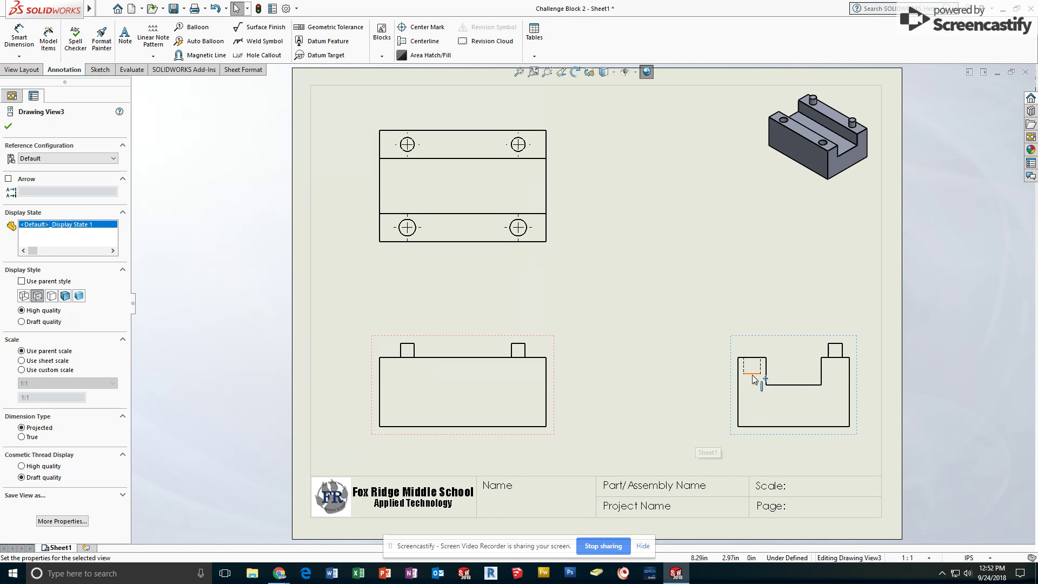
click(690, 403)
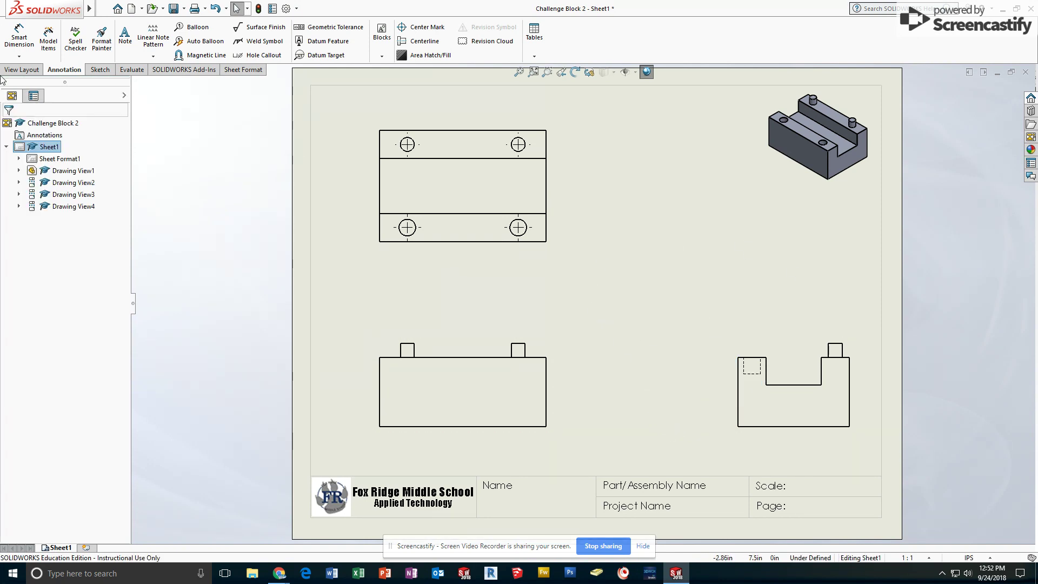
click(20, 35)
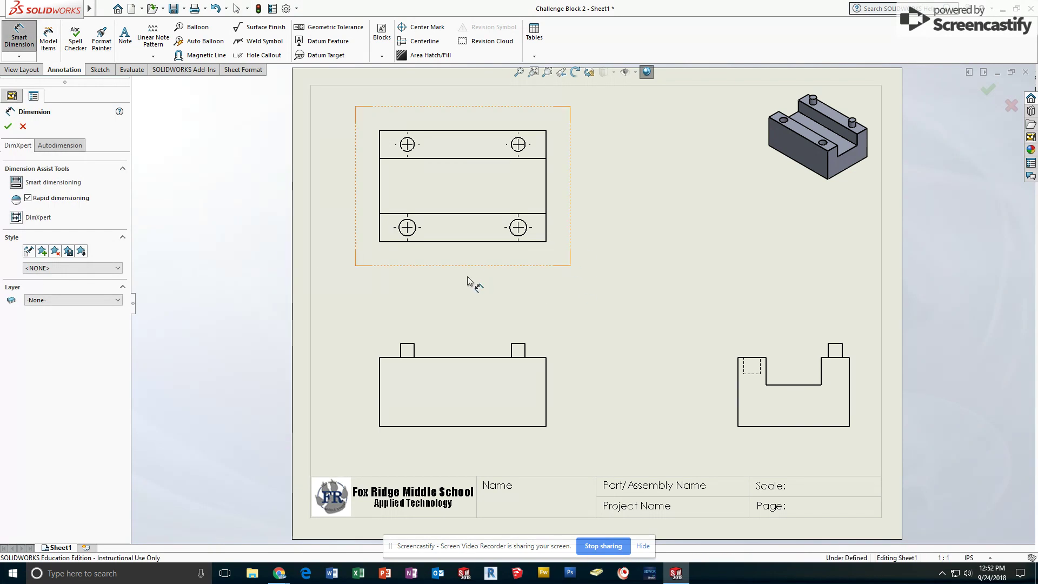
- Dimension the front view's 3.00 overall width and Ø0.25 diameter over the left and right bosses
scroll(490, 365, up, 3)
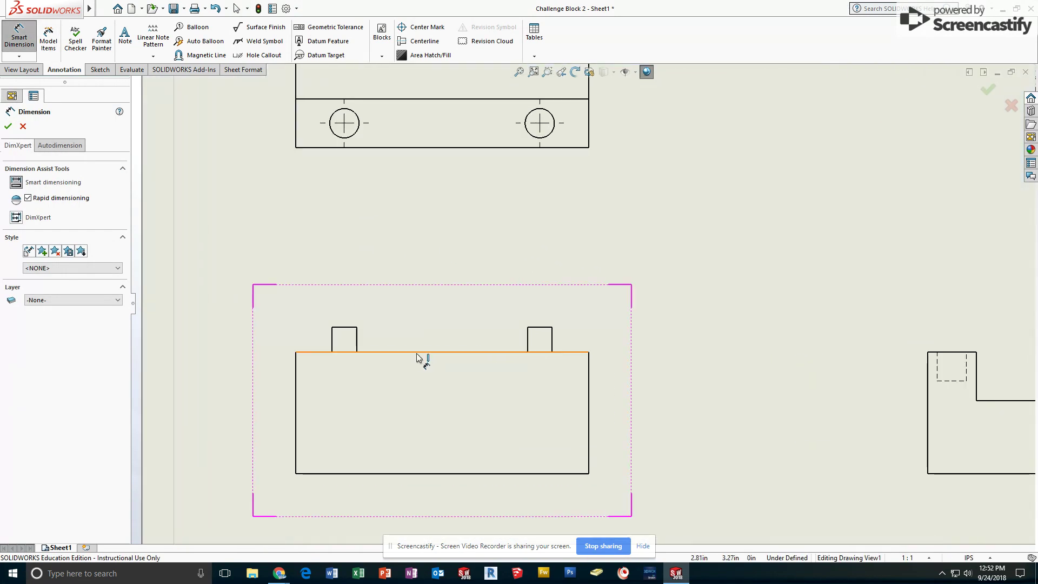
click(452, 357)
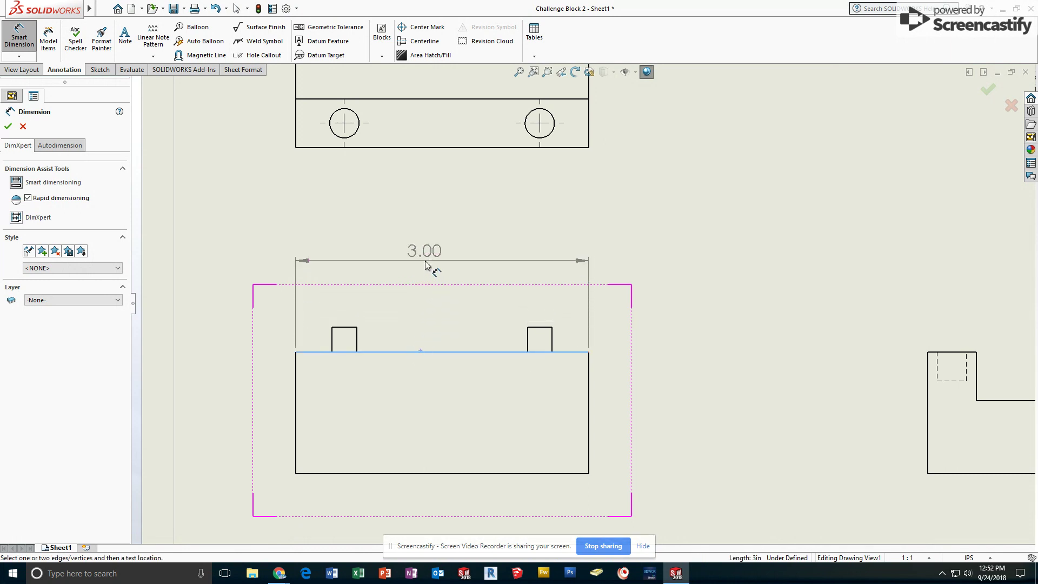
click(431, 271)
click(352, 332)
click(344, 328)
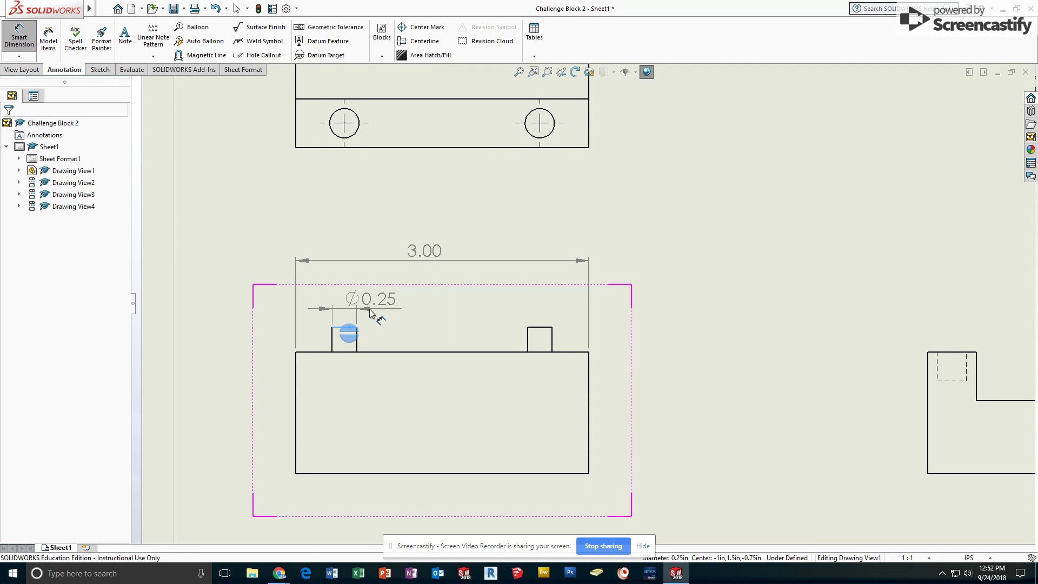
click(528, 328)
click(537, 328)
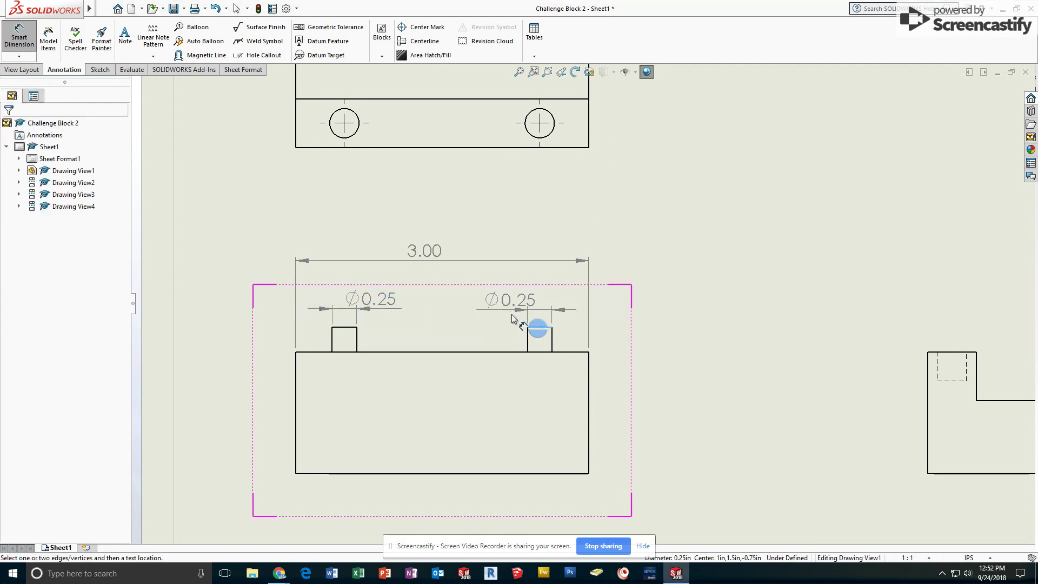
key(f)
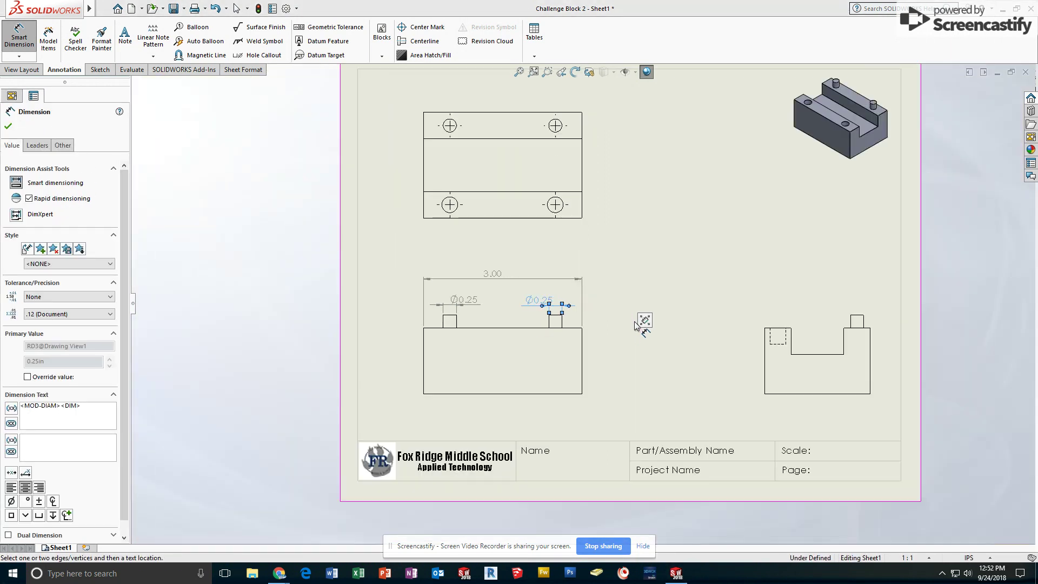
scroll(630, 279, down, 1)
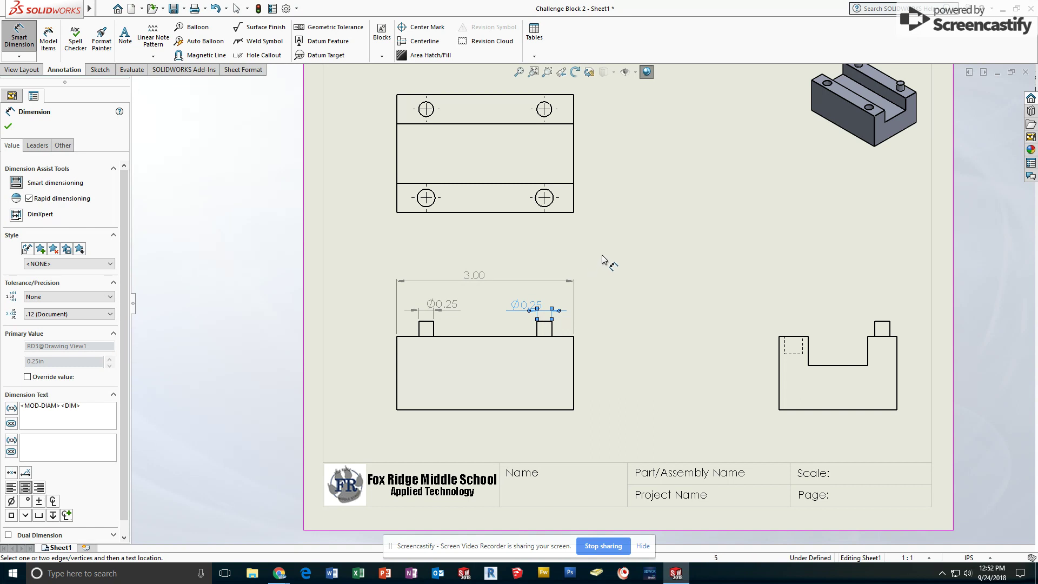
scroll(517, 203, down, 5)
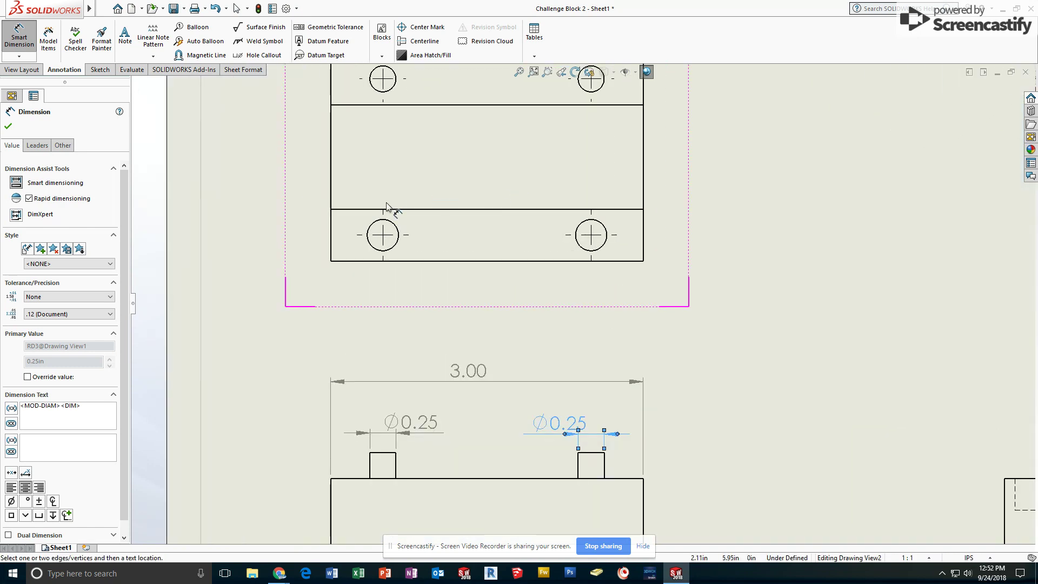
- Dimension both lower holes in the top view at Ø0.30
click(393, 222)
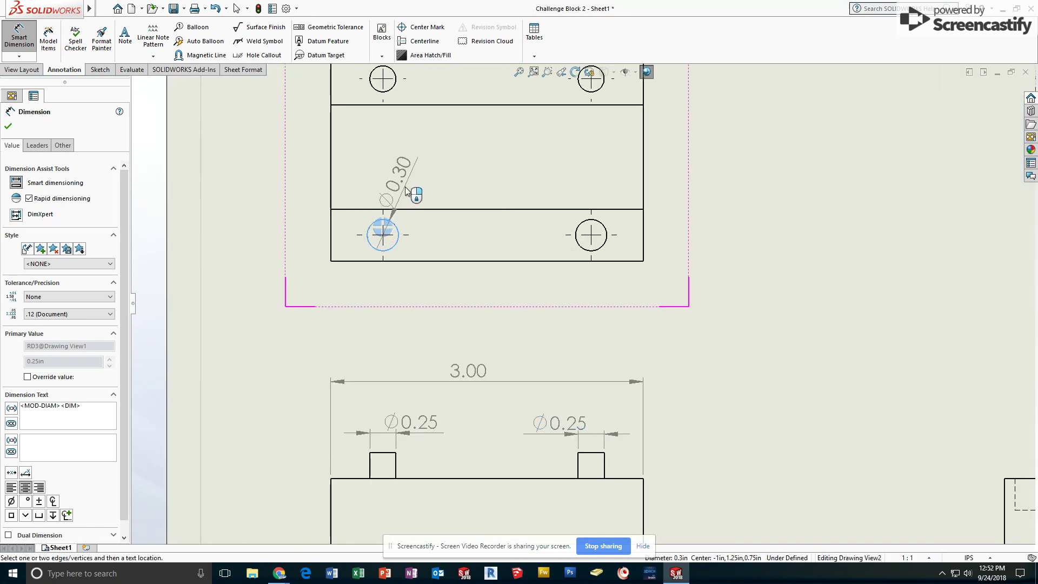
click(422, 188)
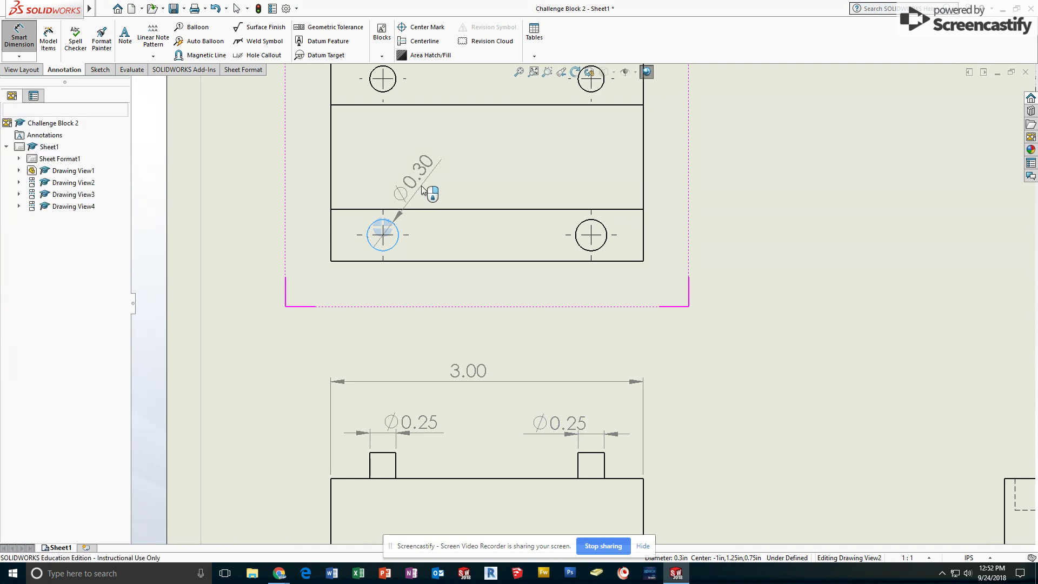
click(595, 222)
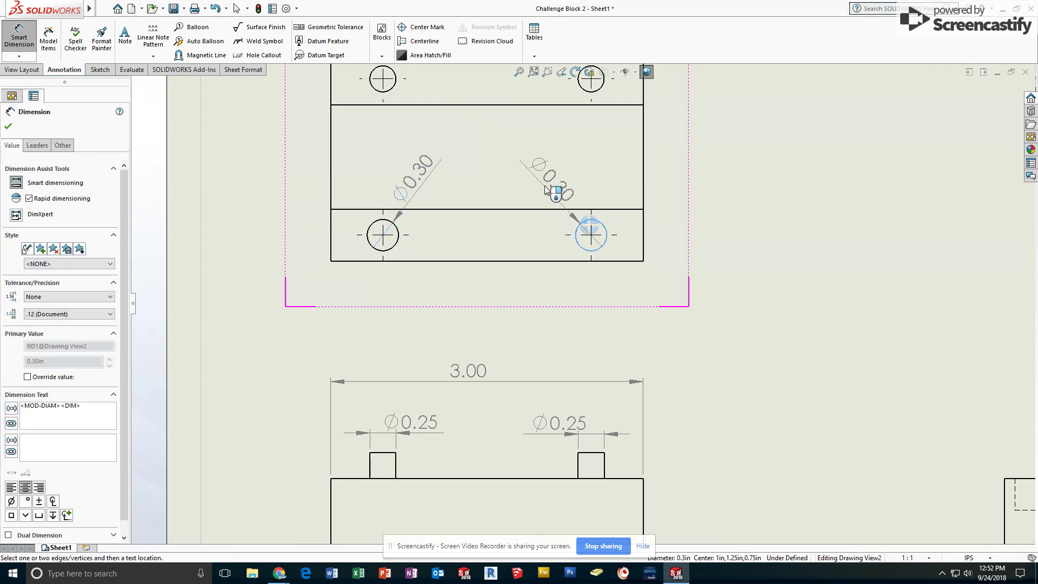
click(548, 194)
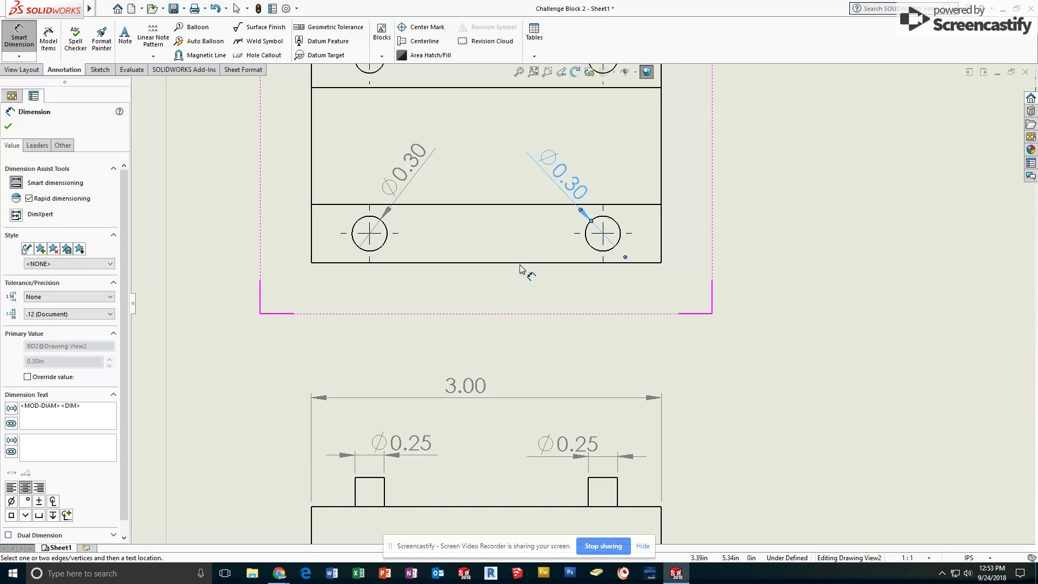
scroll(527, 265, up, 5)
scroll(617, 210, down, 3)
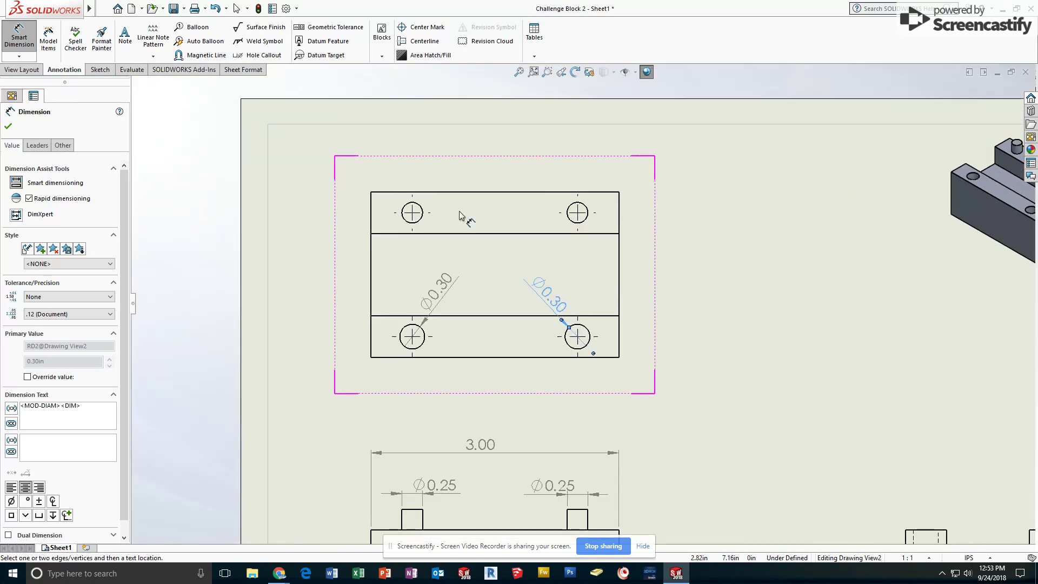
- Locate the top-left hole 0.50 from the left edge and the top-right hole 0.25 from the top edge
click(410, 223)
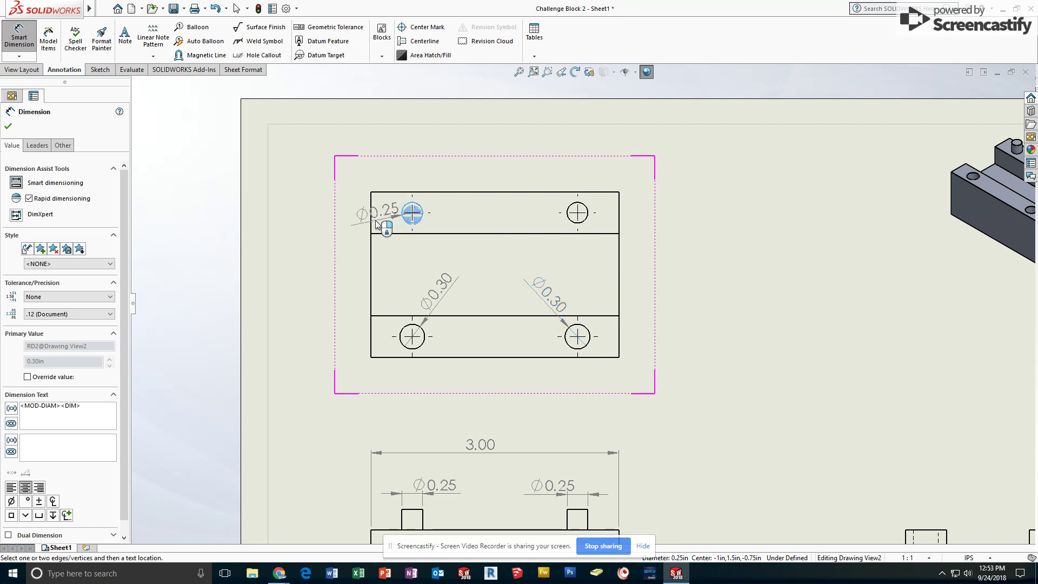
click(371, 226)
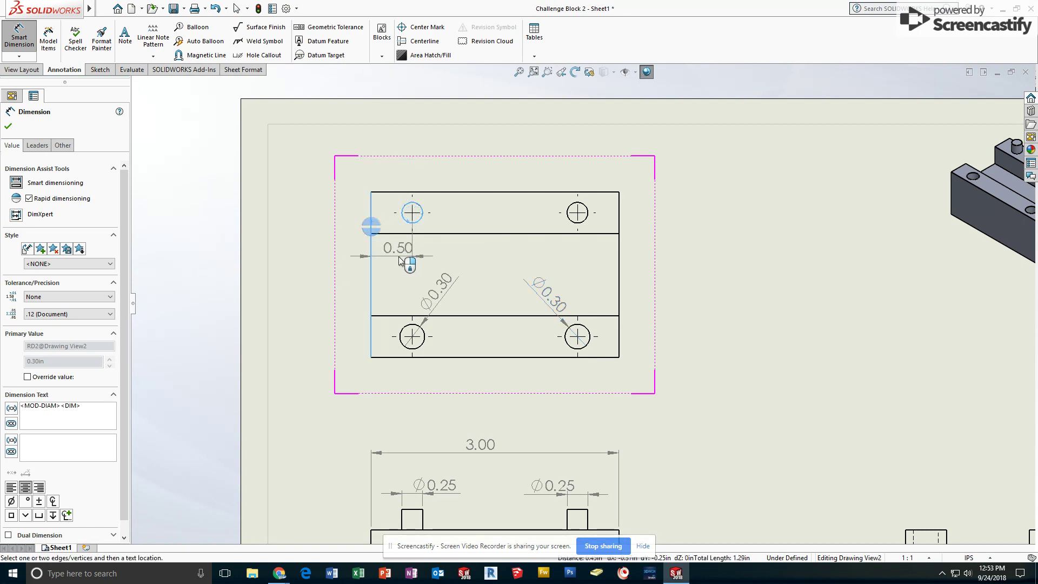
click(397, 262)
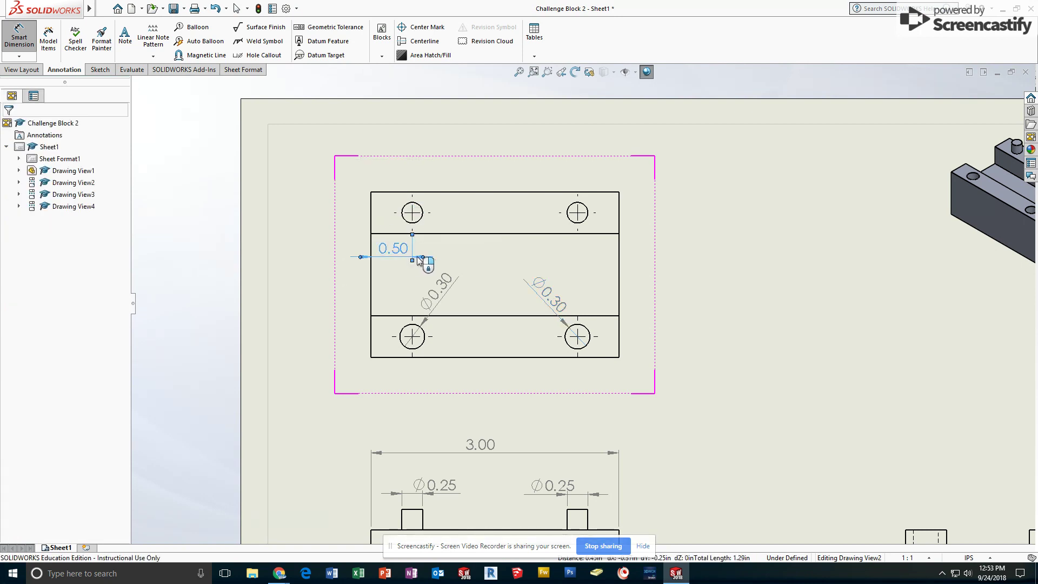
click(582, 217)
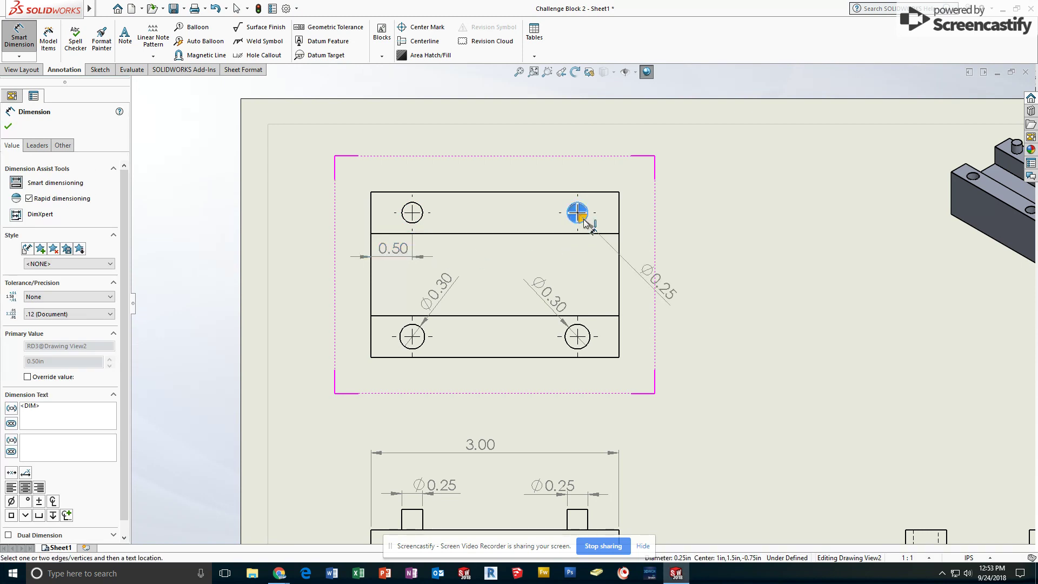
click(591, 192)
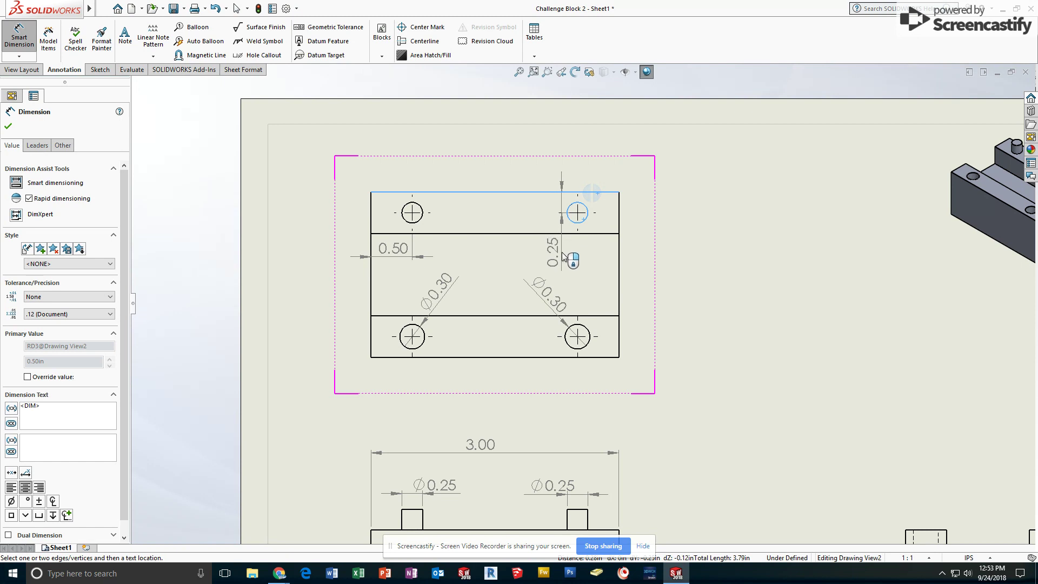
click(562, 255)
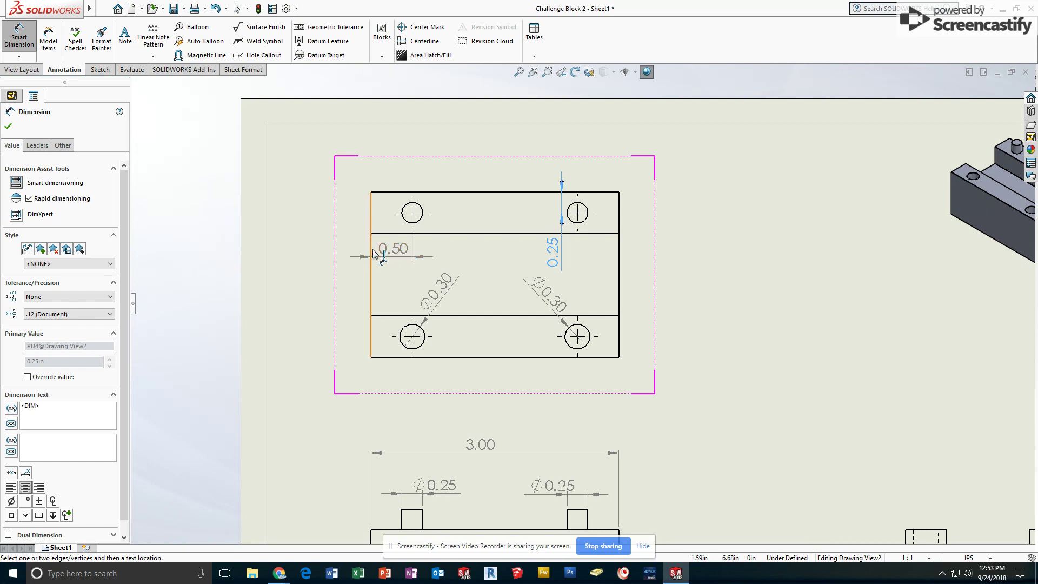
- Add the upper and lower 0.50 band heights beside the top view
click(611, 193)
click(608, 235)
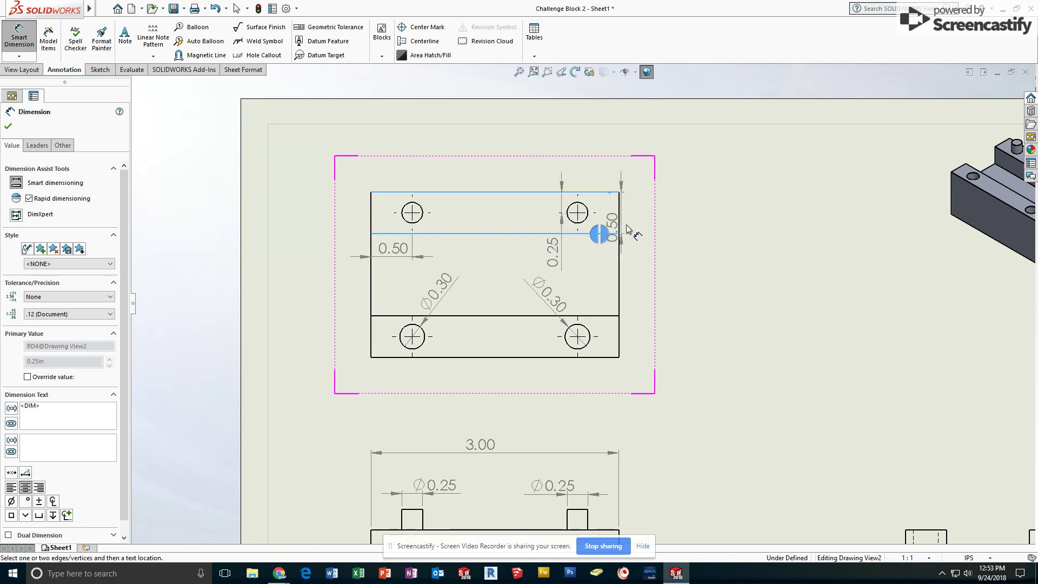
click(650, 219)
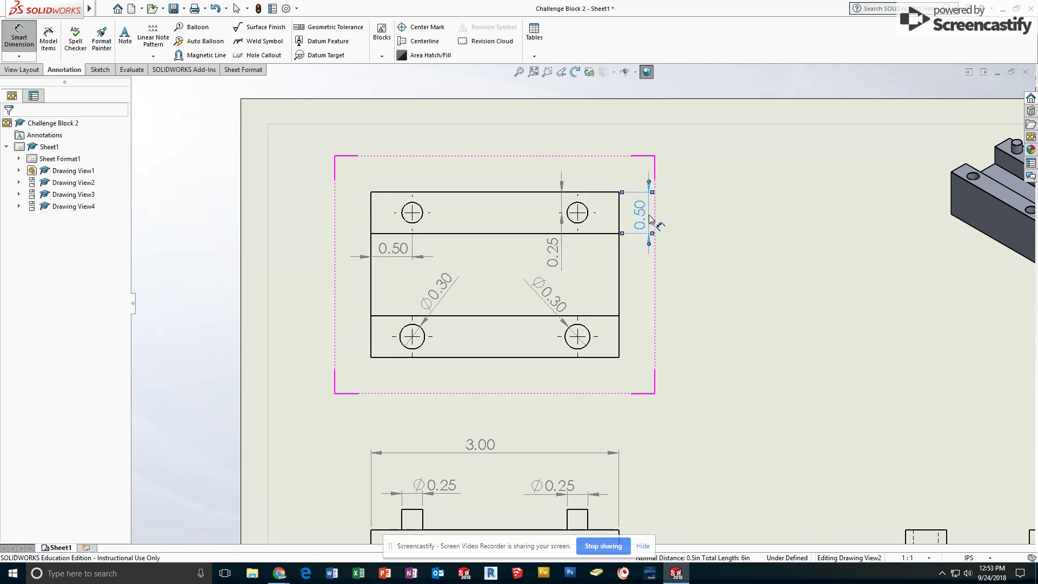
click(608, 316)
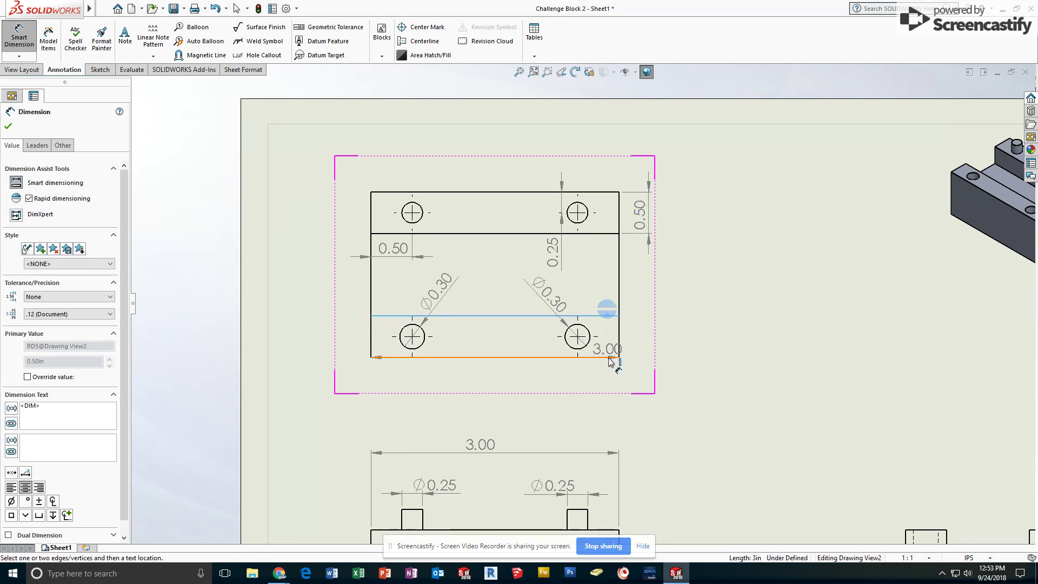
click(602, 357)
click(653, 341)
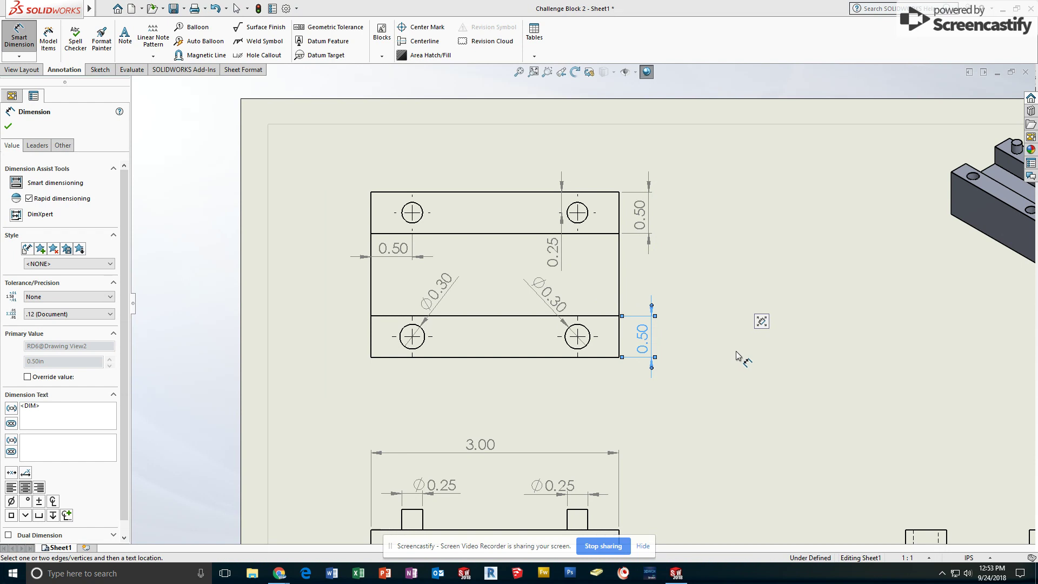
- Dimension the right-side view's 0.25 peg height, 0.50 slot depth and 0.30 hidden-hole depth
key(z)
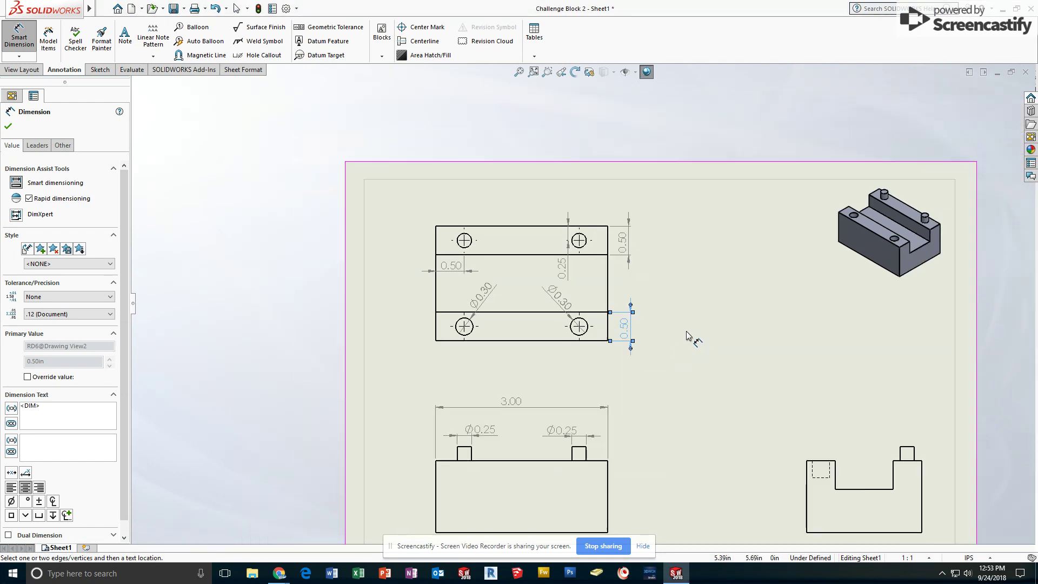
scroll(924, 476, down, 3)
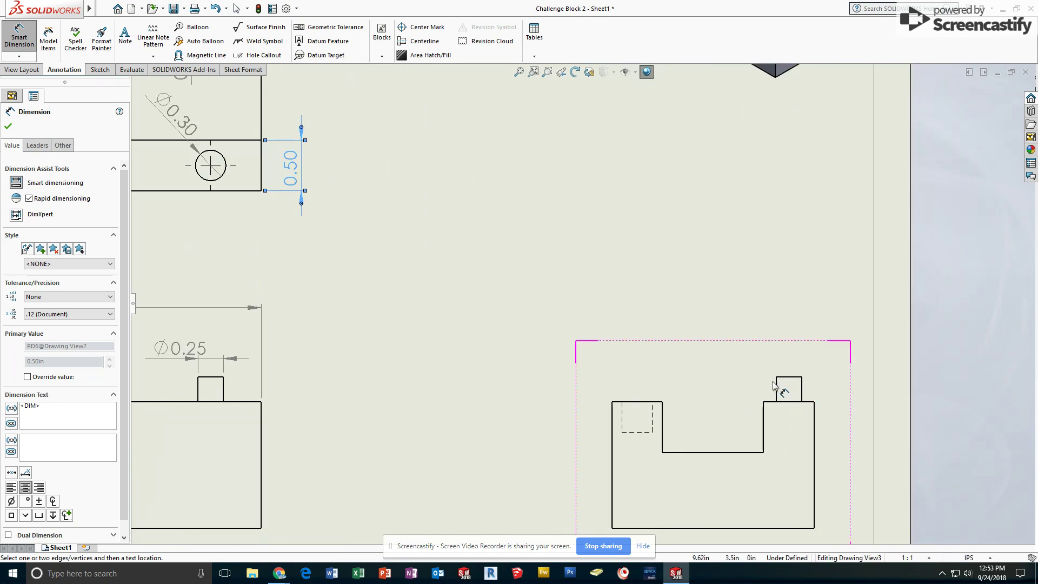
click(778, 395)
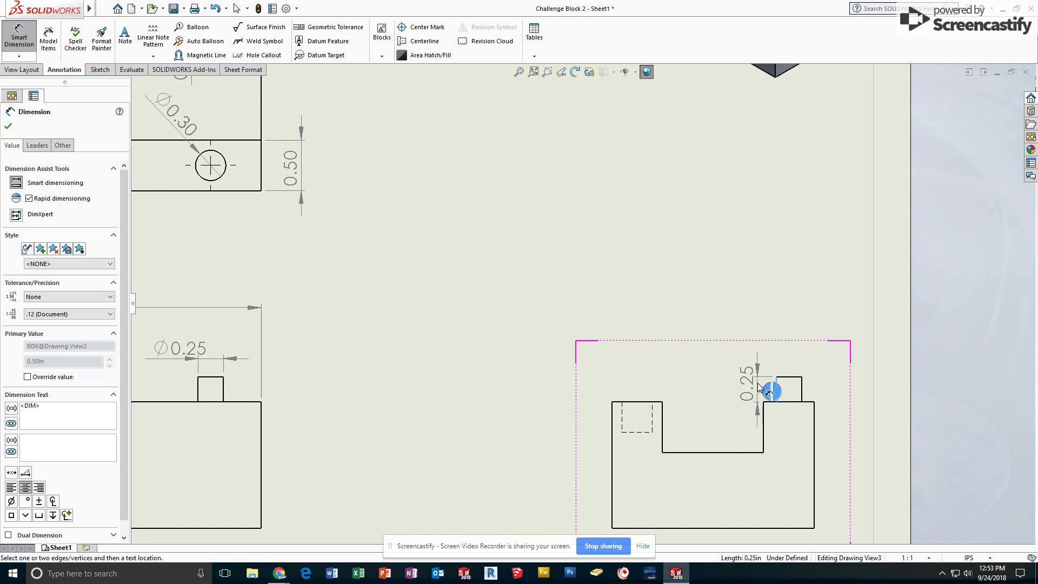
click(758, 382)
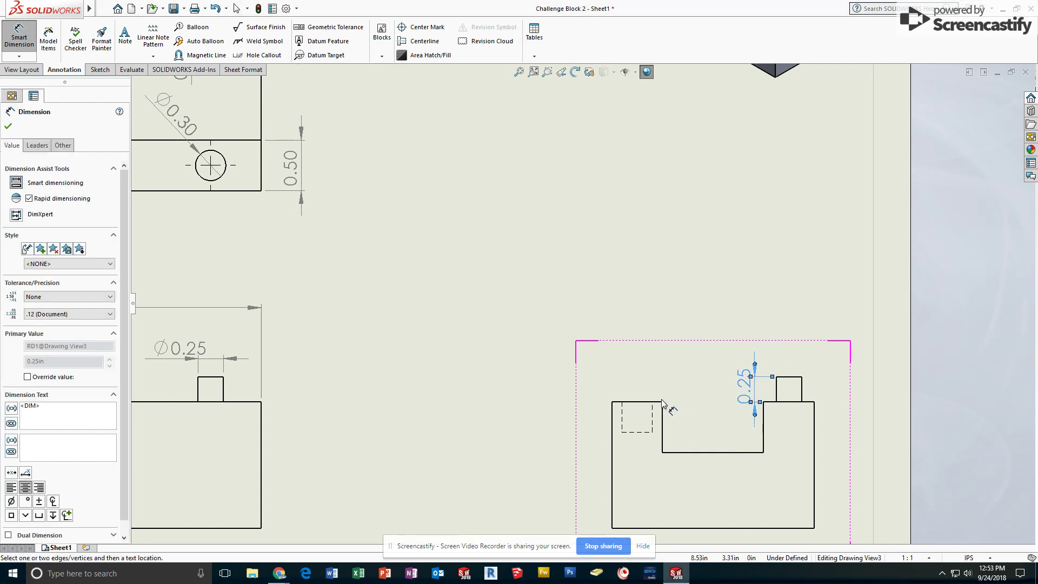
click(663, 420)
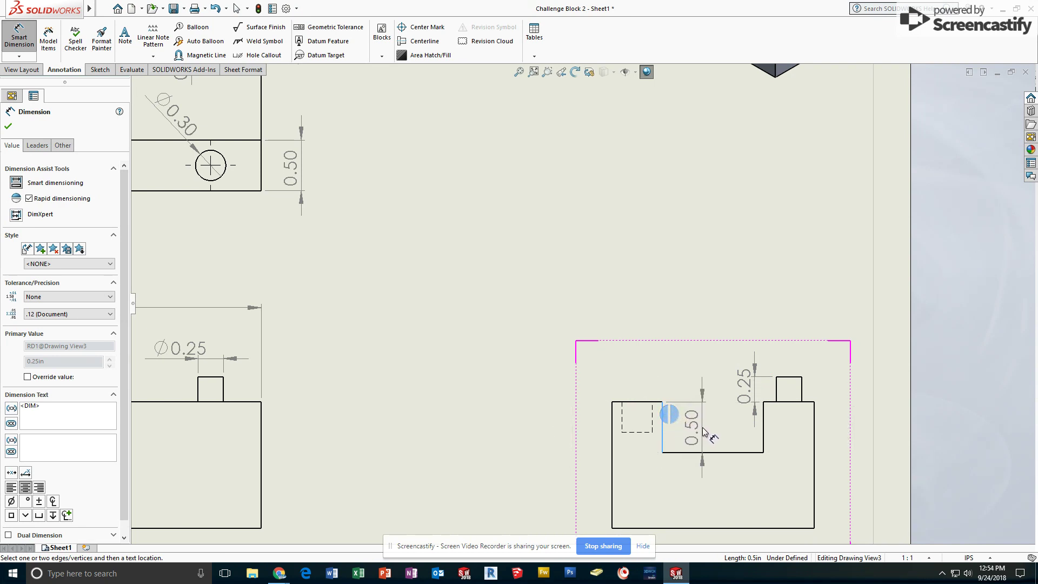
click(704, 431)
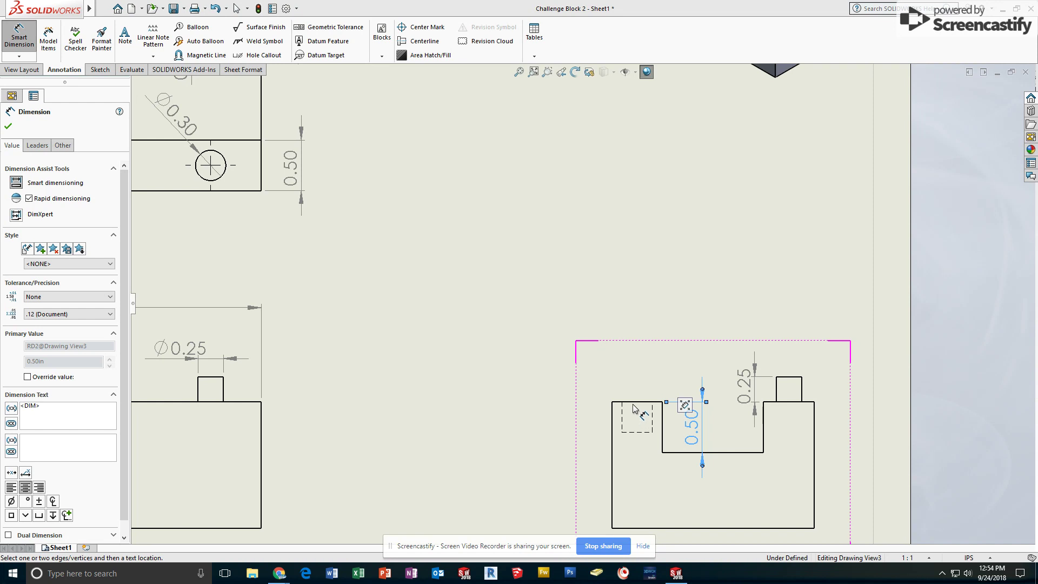
click(622, 419)
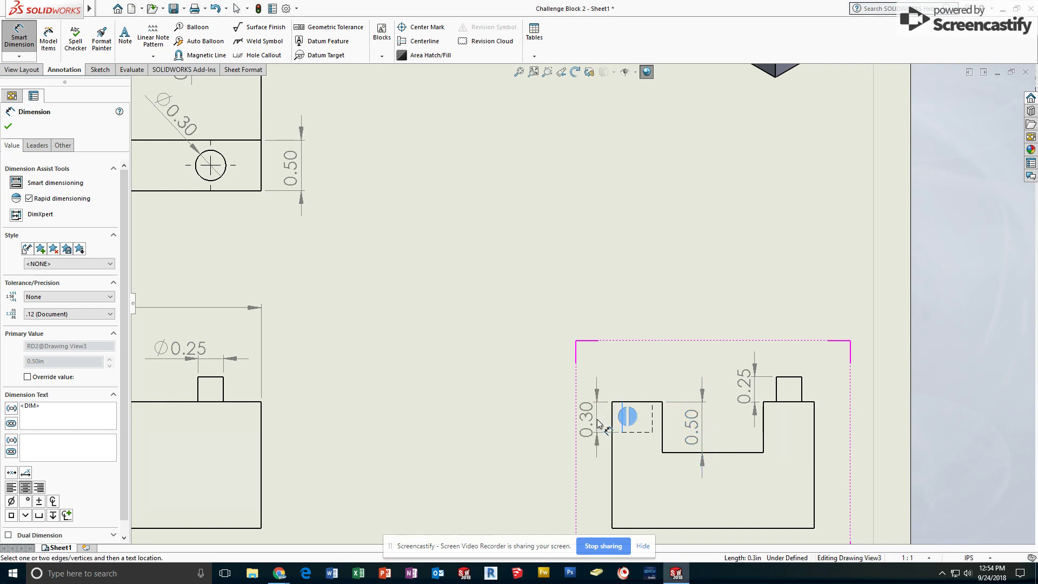
click(598, 423)
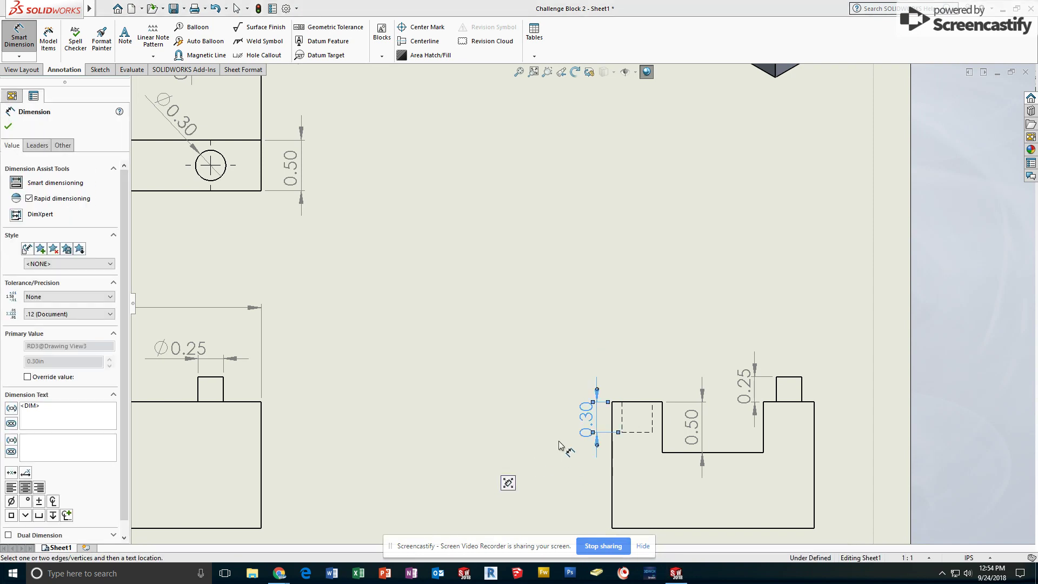
- Add the 1.25 overall height dimension to the front view
click(262, 457)
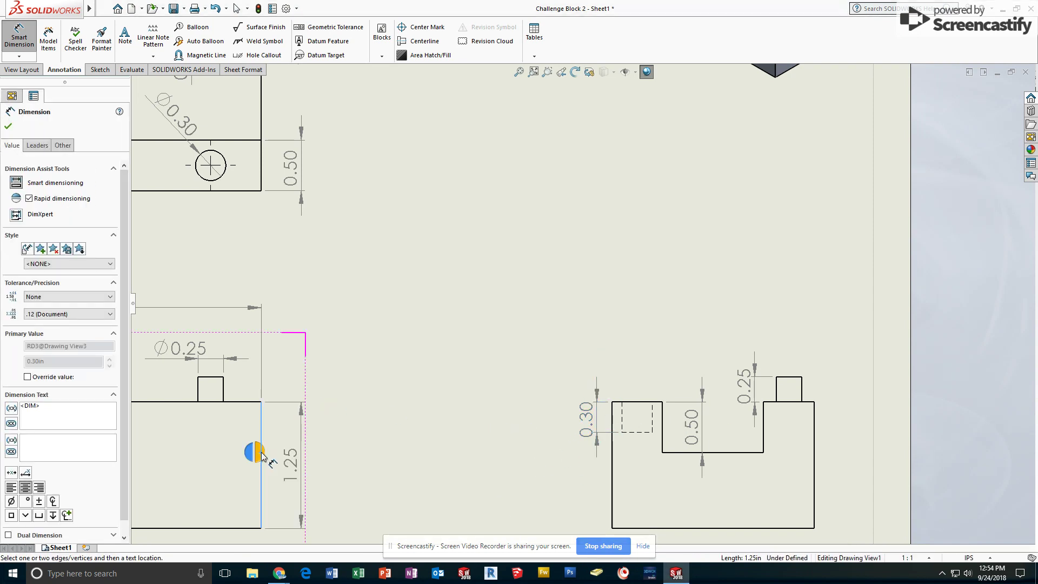
click(310, 463)
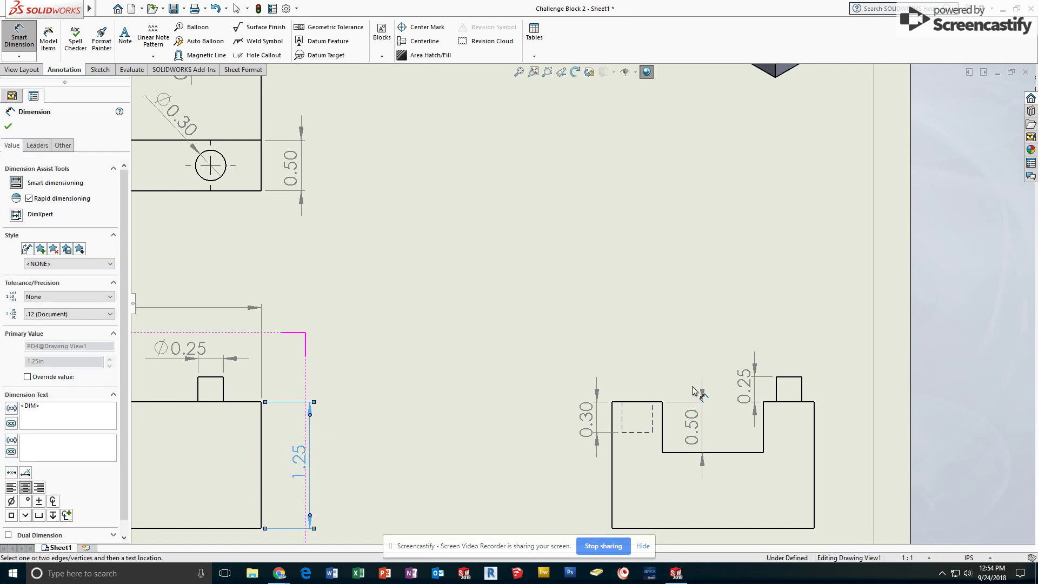
scroll(689, 378, up, 5)
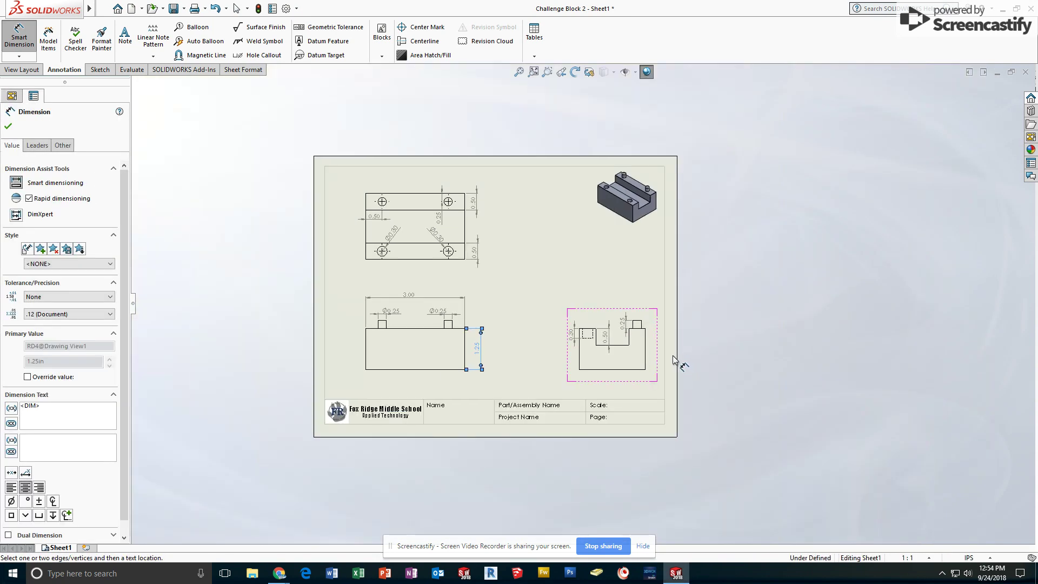
- Place the 2.00 overall width dimension above the right view
scroll(676, 362, down, 2)
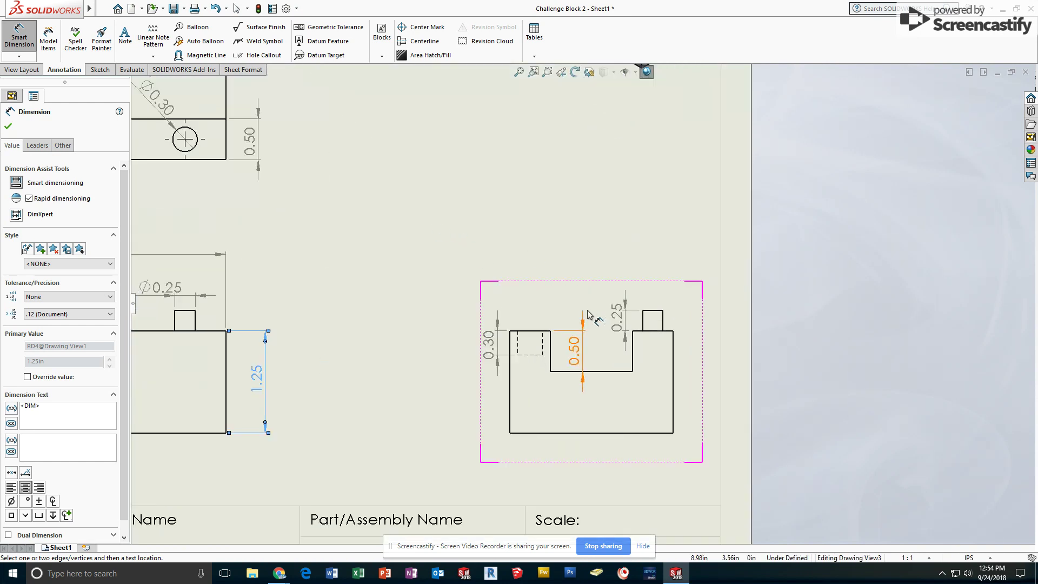
scroll(581, 311, down, 5)
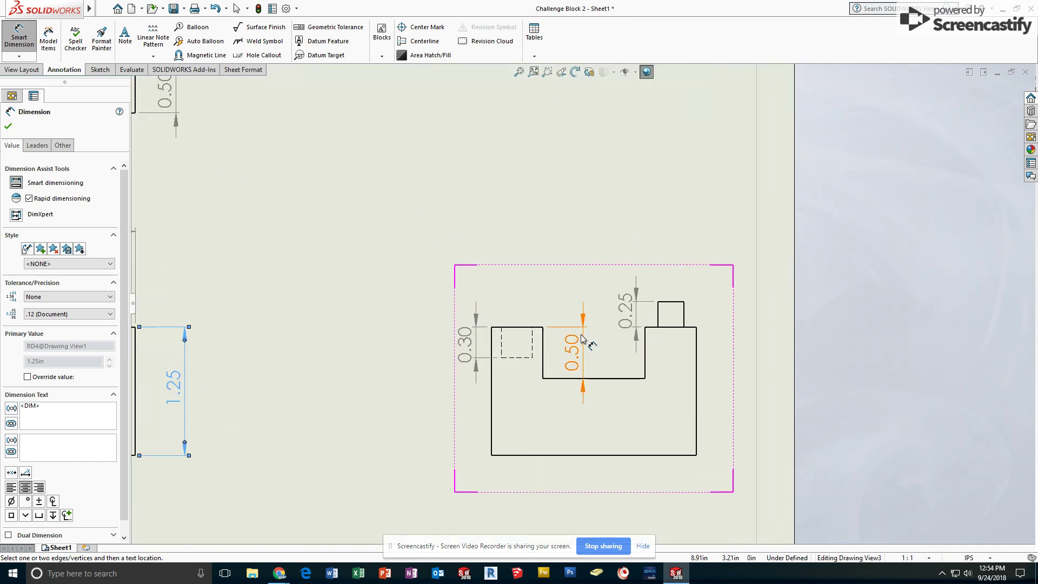
click(492, 403)
click(698, 380)
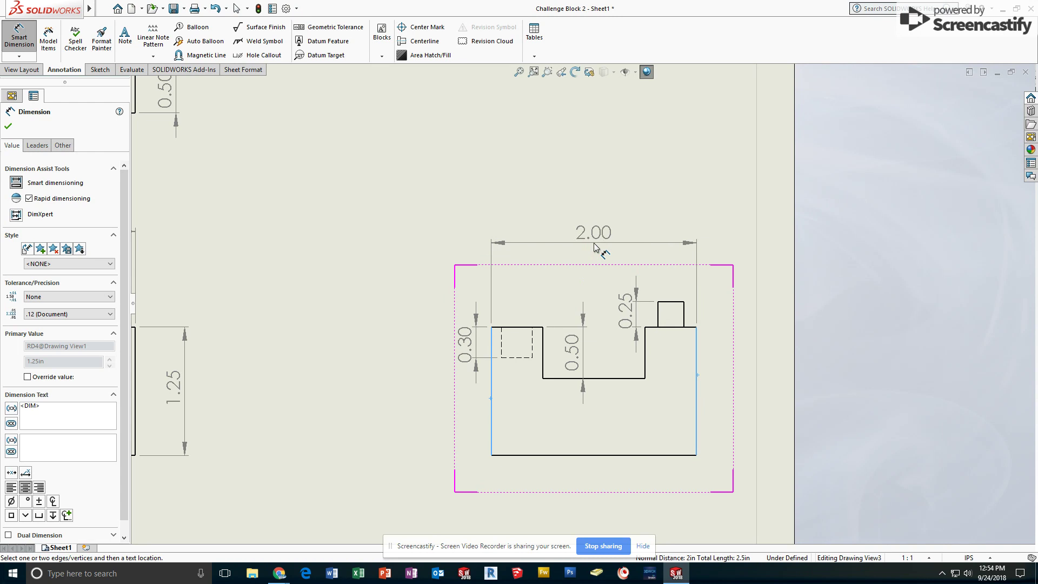
click(594, 247)
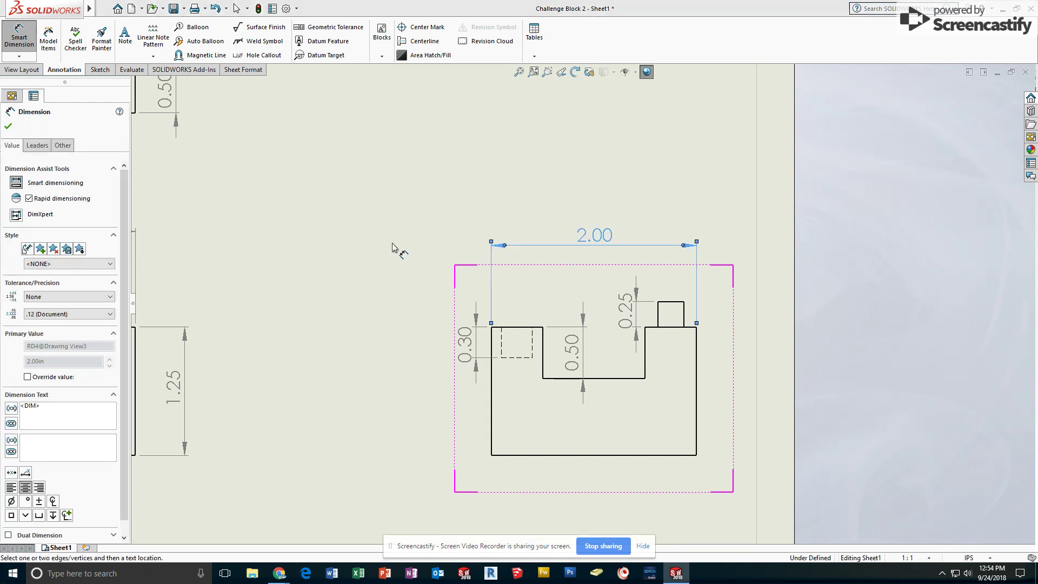
- Cancel the unwanted top-view 2.00 depth and 3.00 dimensions and fit the sheet to the window
scroll(397, 244, up, 5)
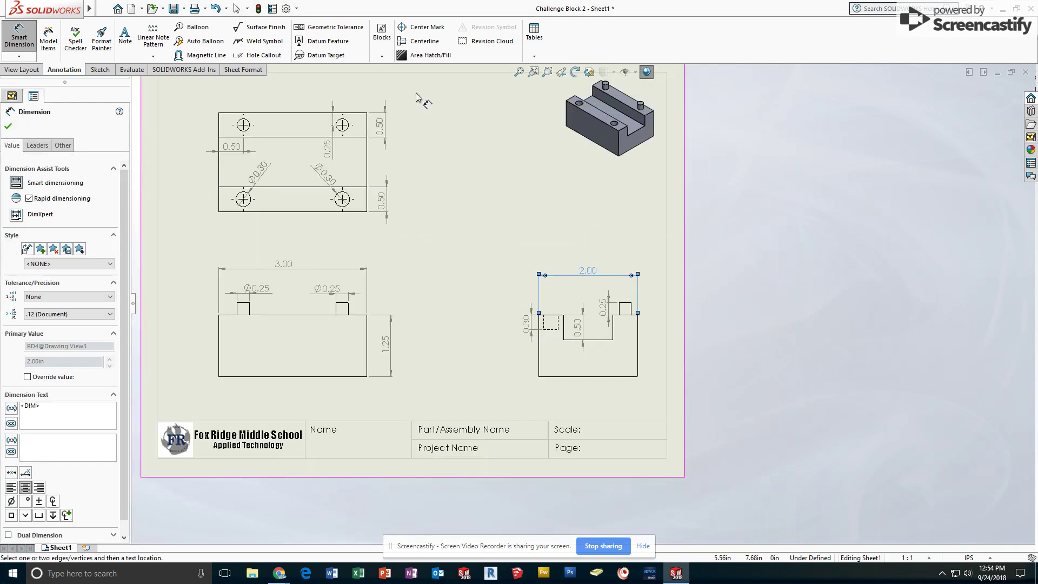
scroll(416, 103, down, 2)
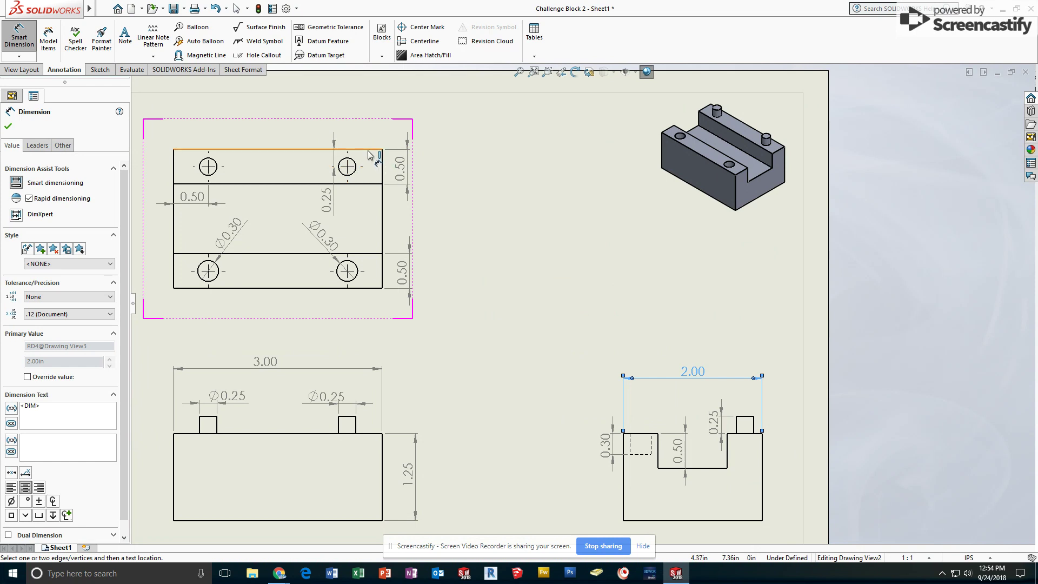
click(368, 150)
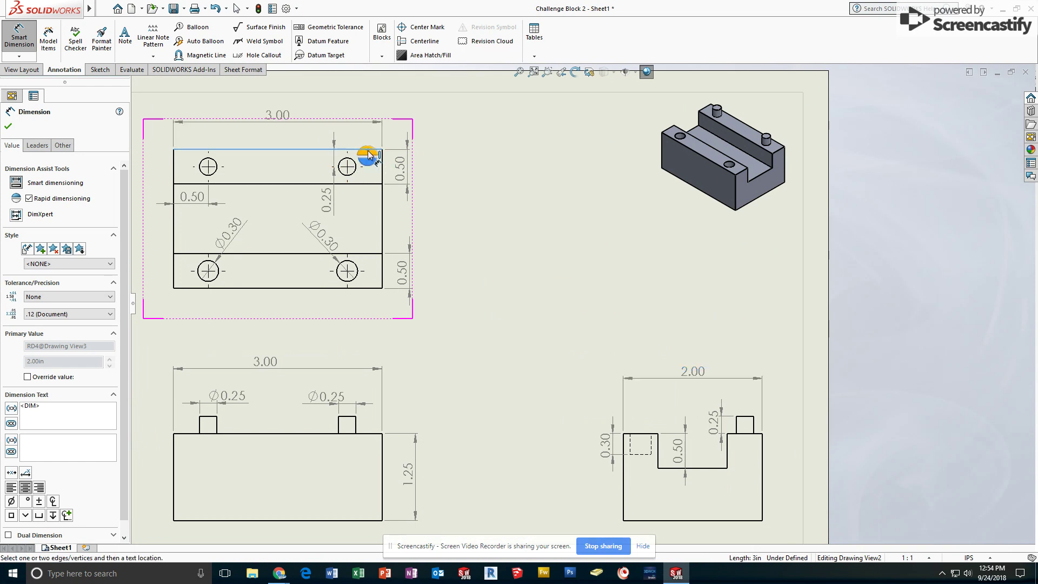
click(369, 287)
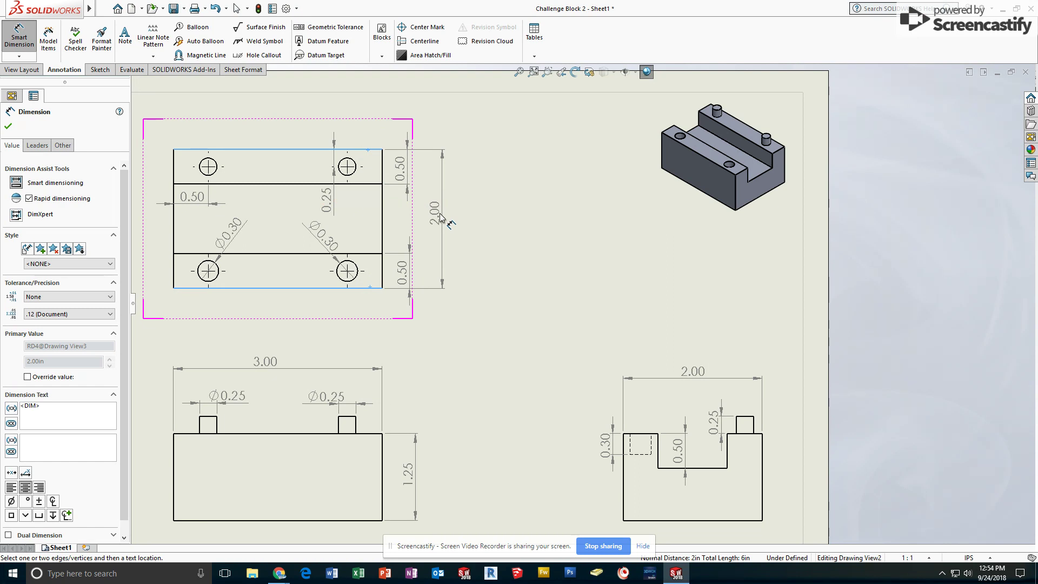
key(Escape)
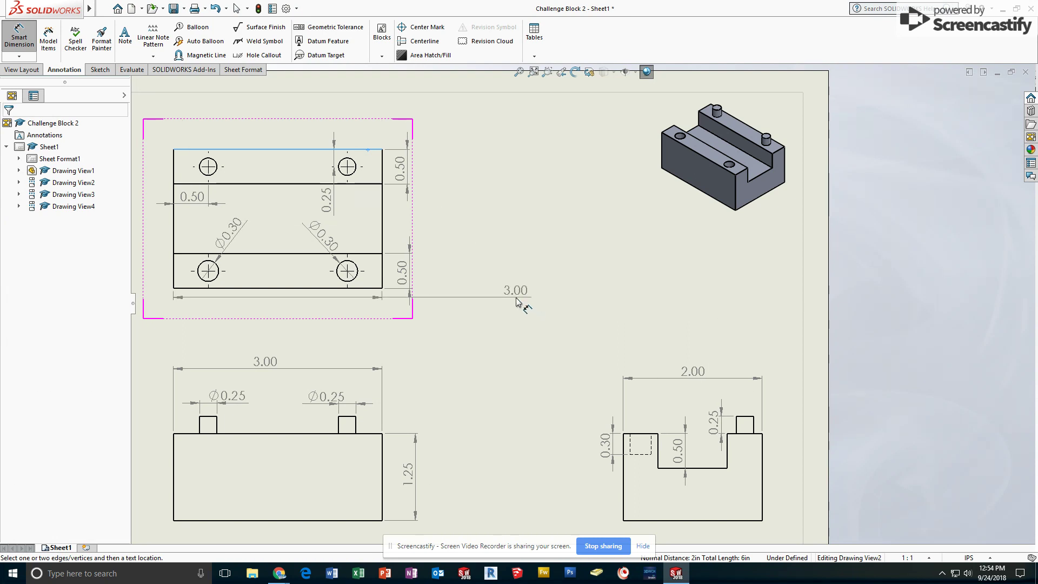
key(Escape)
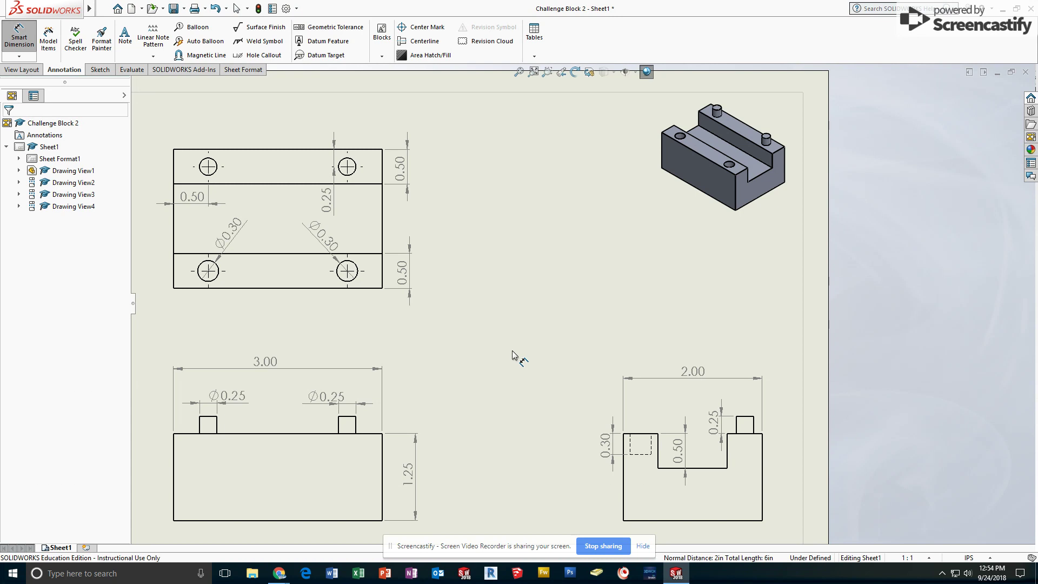
key(f)
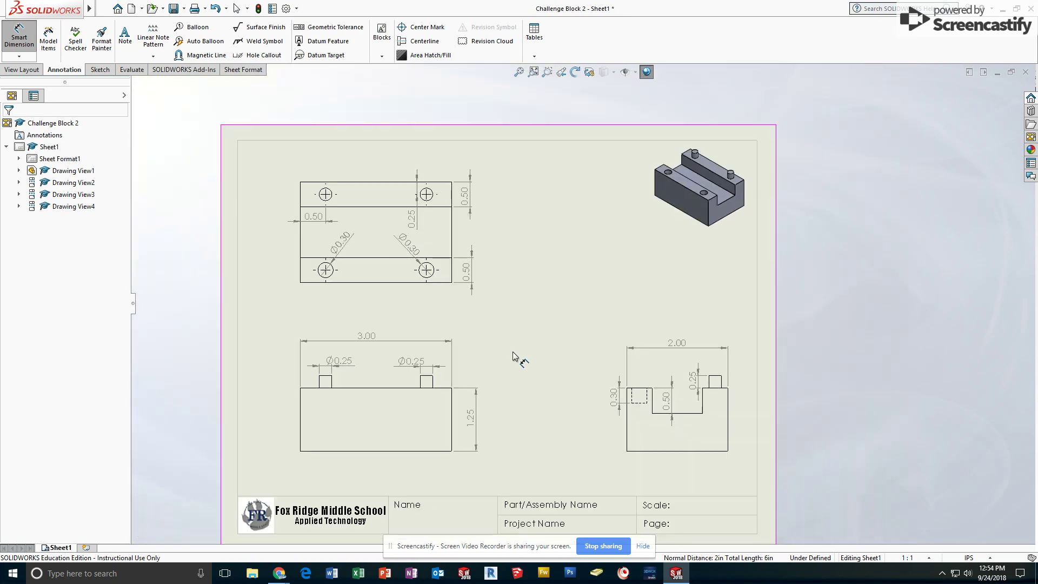
- Set the document's length units to show fractions with denominator 8 instead of decimals
scroll(553, 352, down, 1)
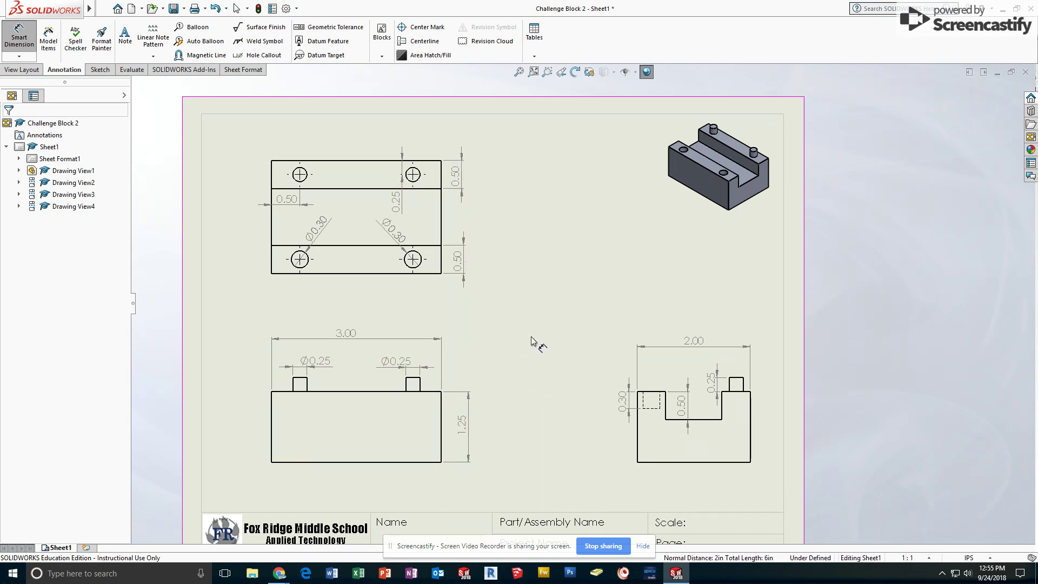
key(Escape)
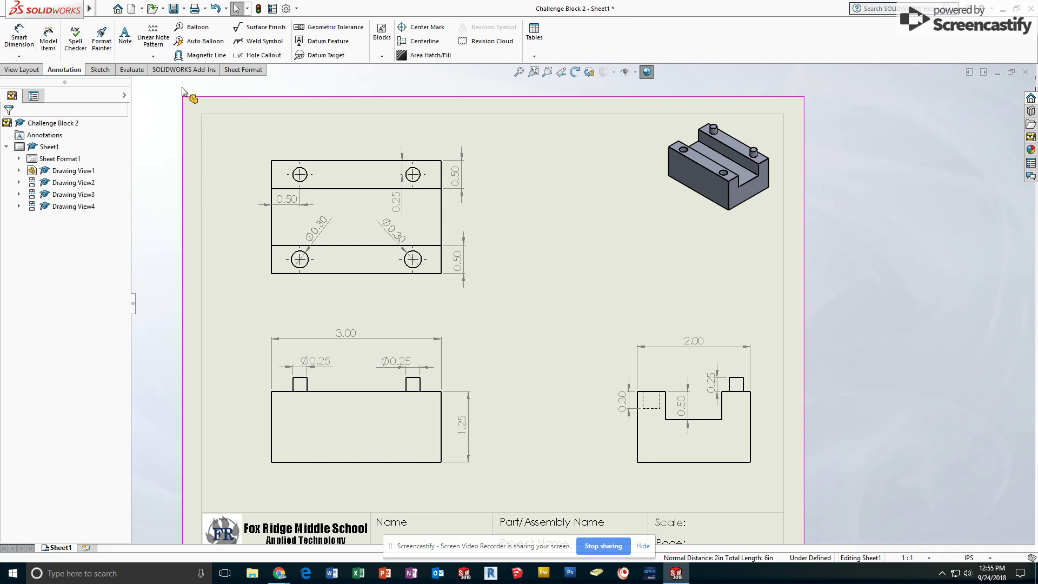
mouse_move(90, 9)
click(218, 8)
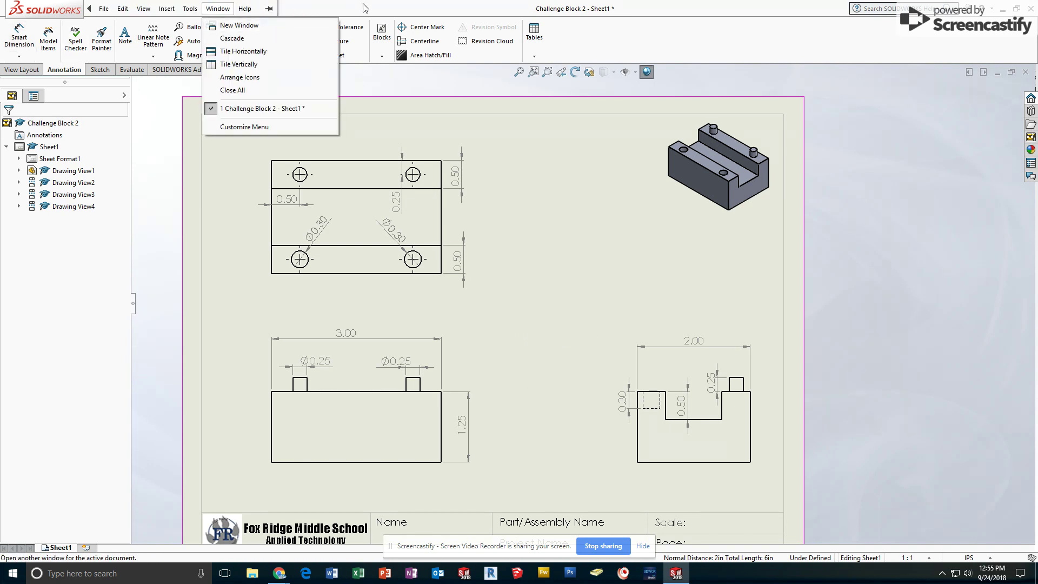
click(517, 145)
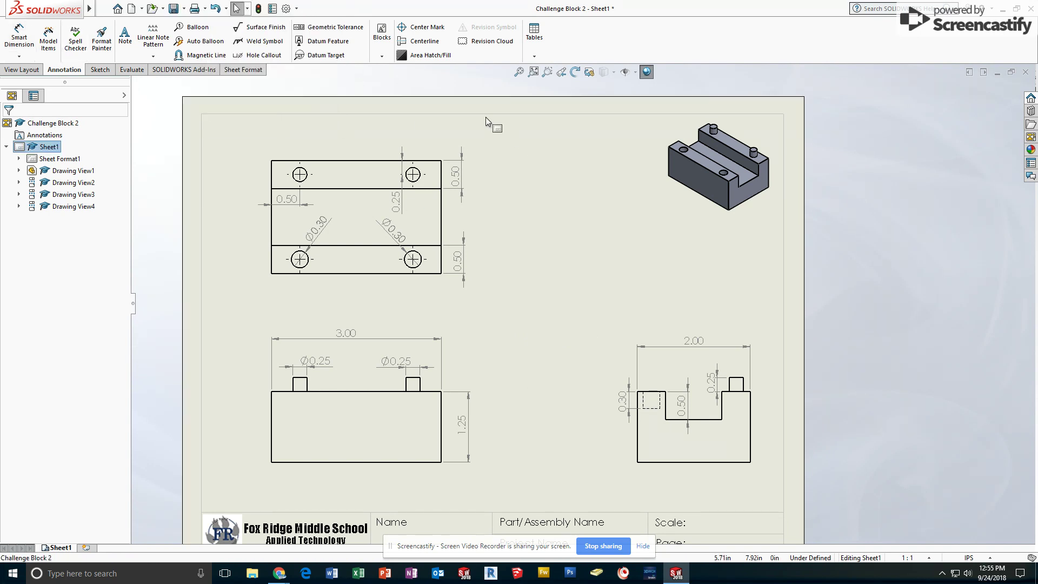
click(287, 10)
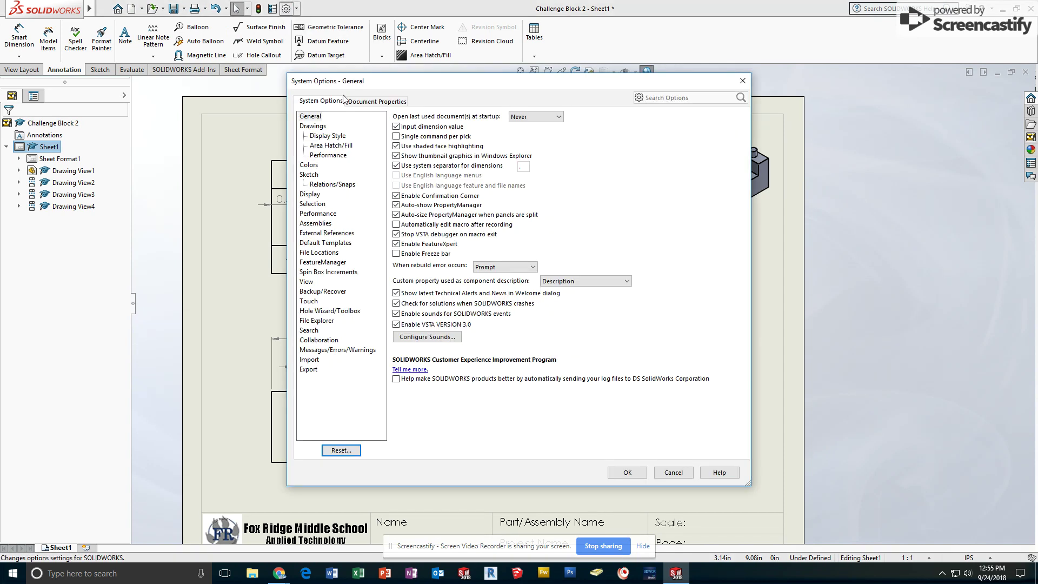
click(373, 102)
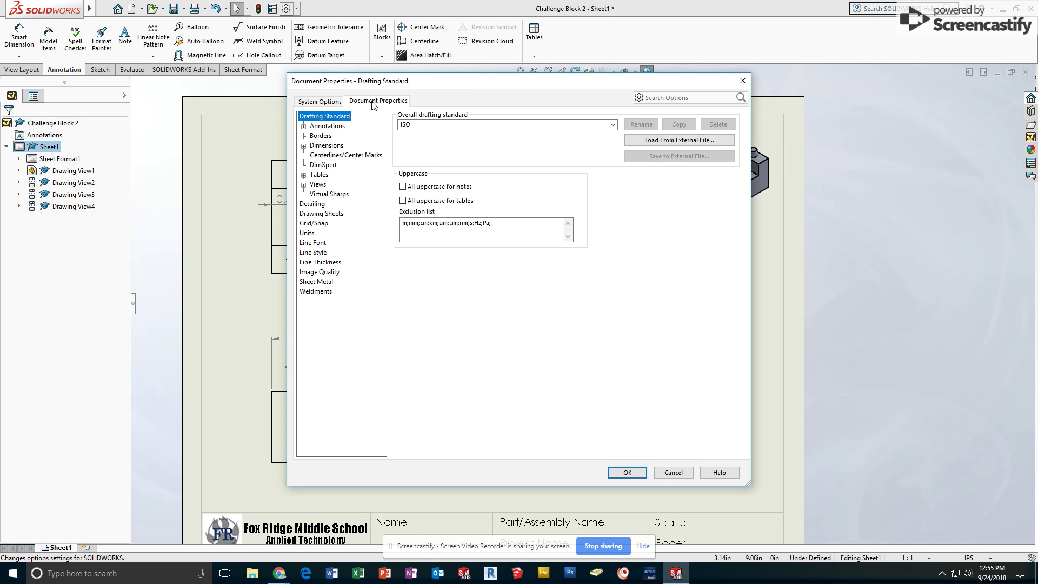
click(306, 233)
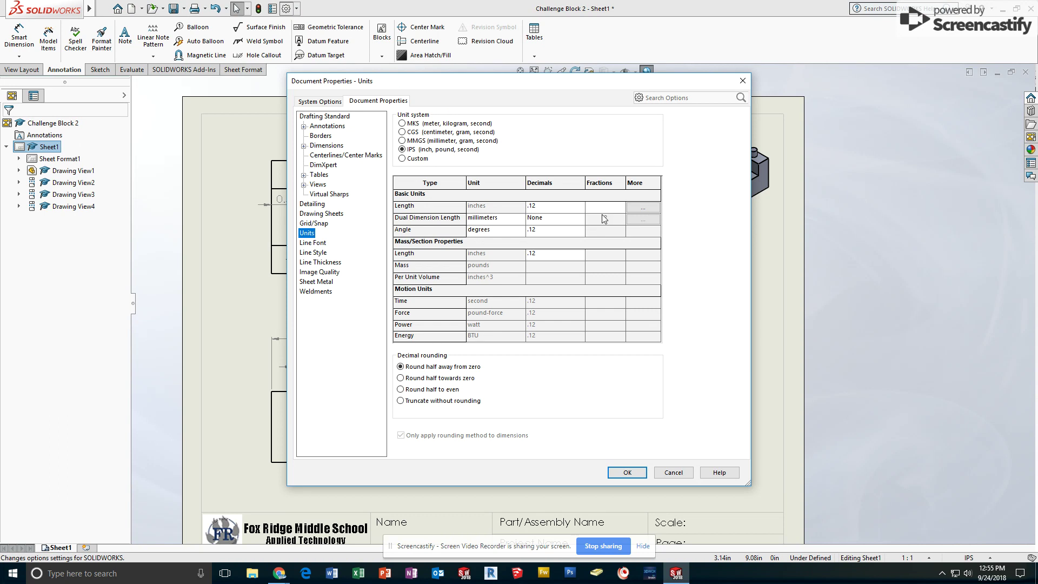
click(614, 206)
click(627, 473)
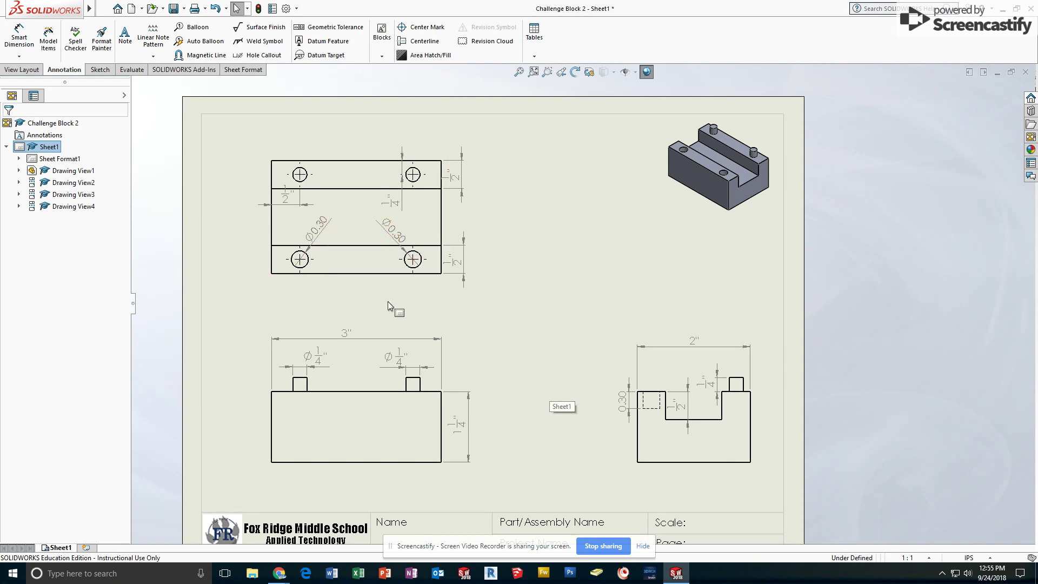
- Move the two 1/2" dimensions in the top view clear of the geometry
scroll(470, 246, up, 4)
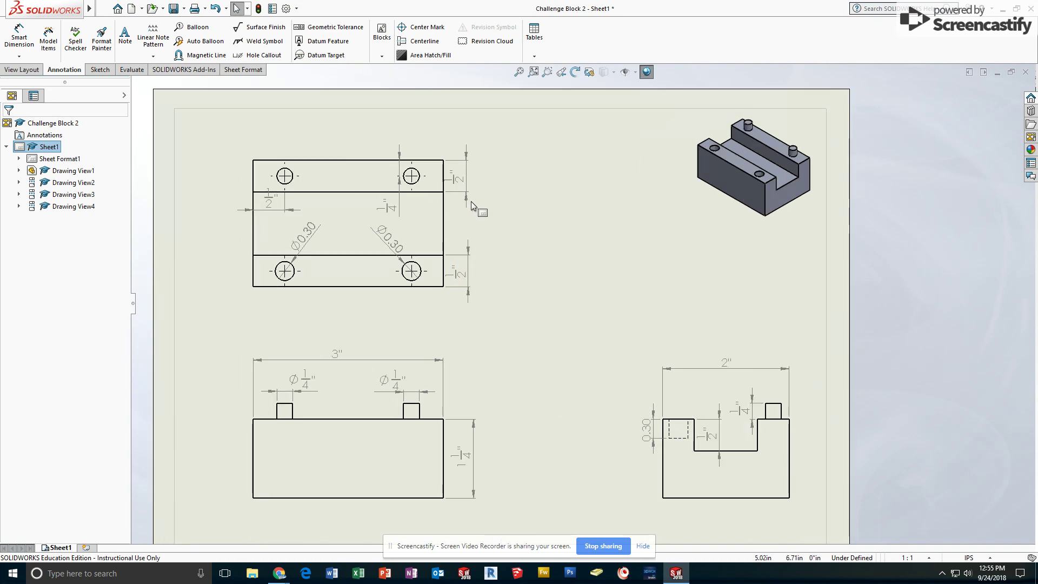
drag(473, 205, 480, 210)
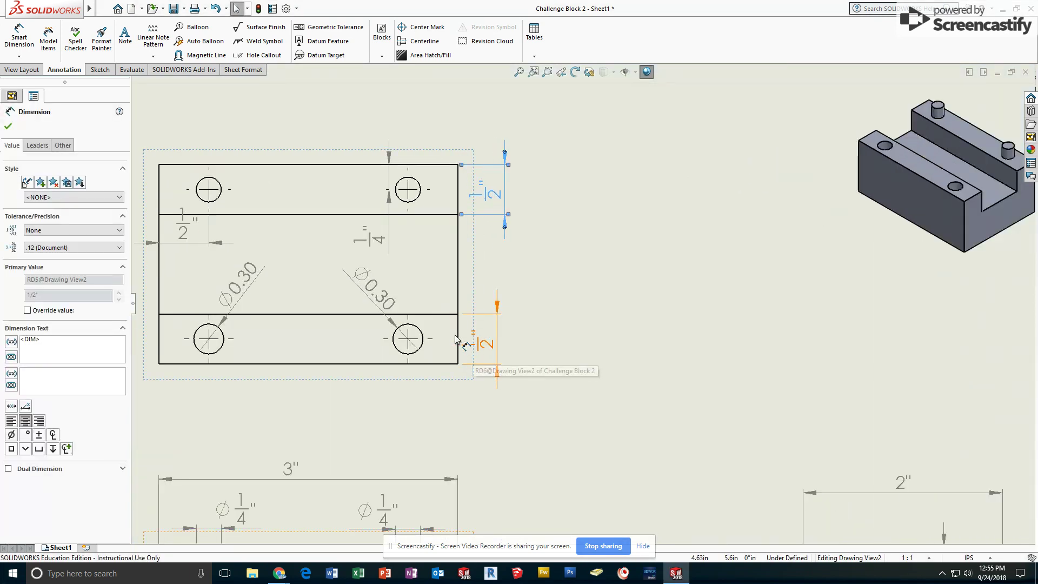
drag(184, 236, 194, 254)
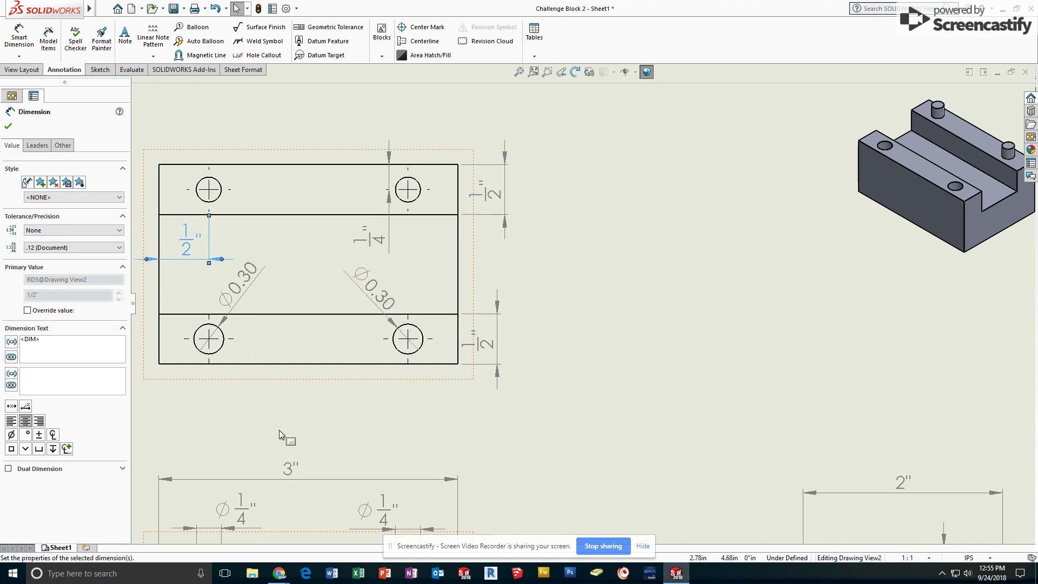
click(277, 417)
- Nudge the right view's 1/2" slot depth dimension to a clearer position
scroll(362, 434, up, 5)
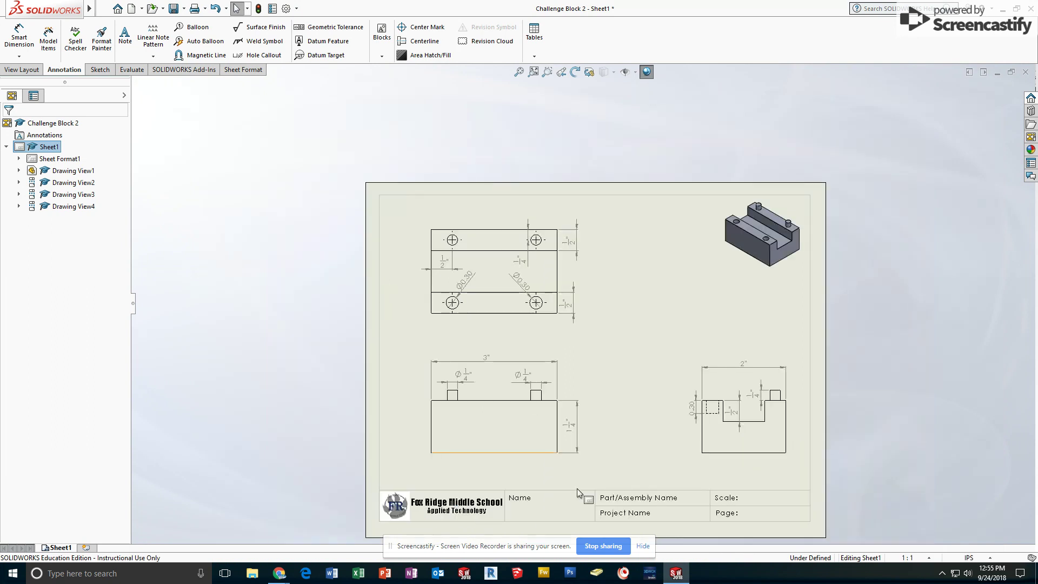
scroll(703, 411, down, 5)
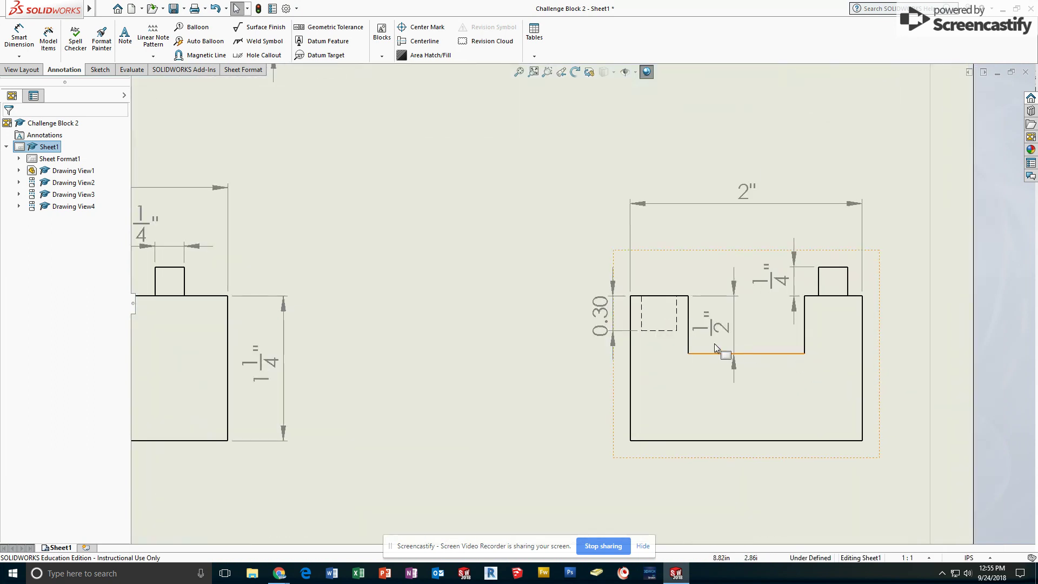
drag(719, 334, 725, 335)
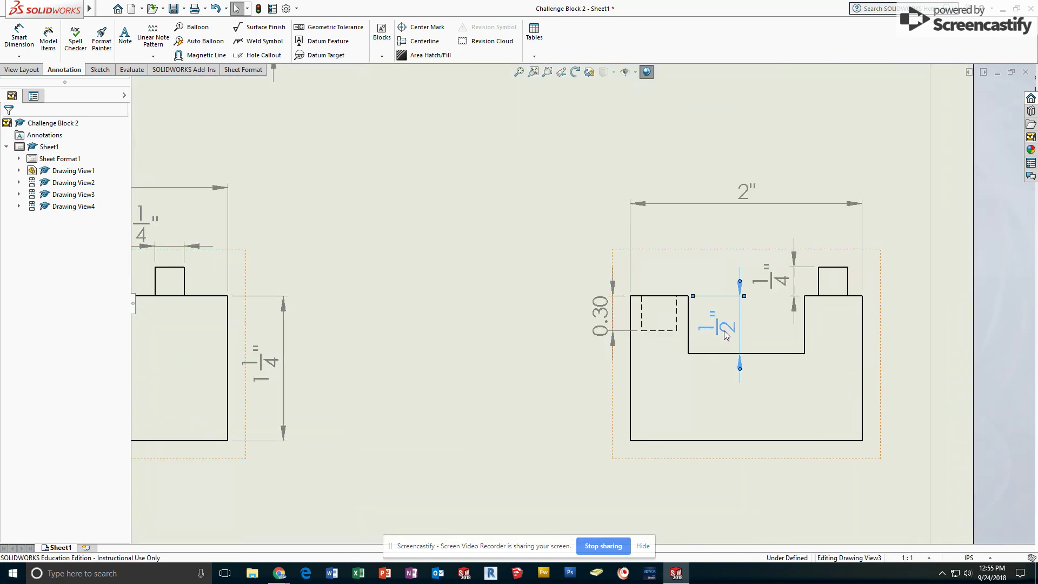
click(522, 315)
scroll(531, 304, up, 4)
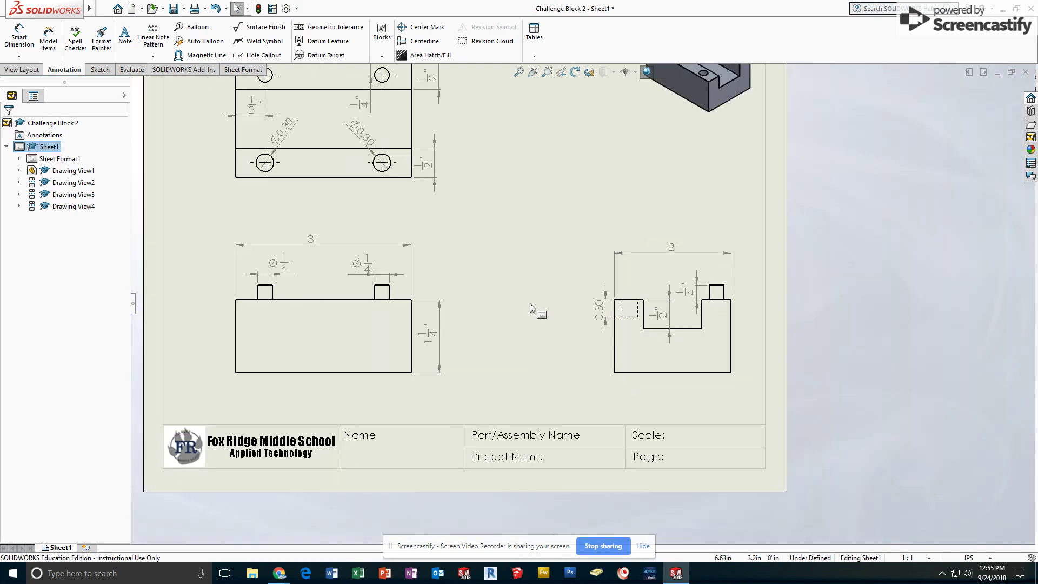
scroll(494, 283, up, 3)
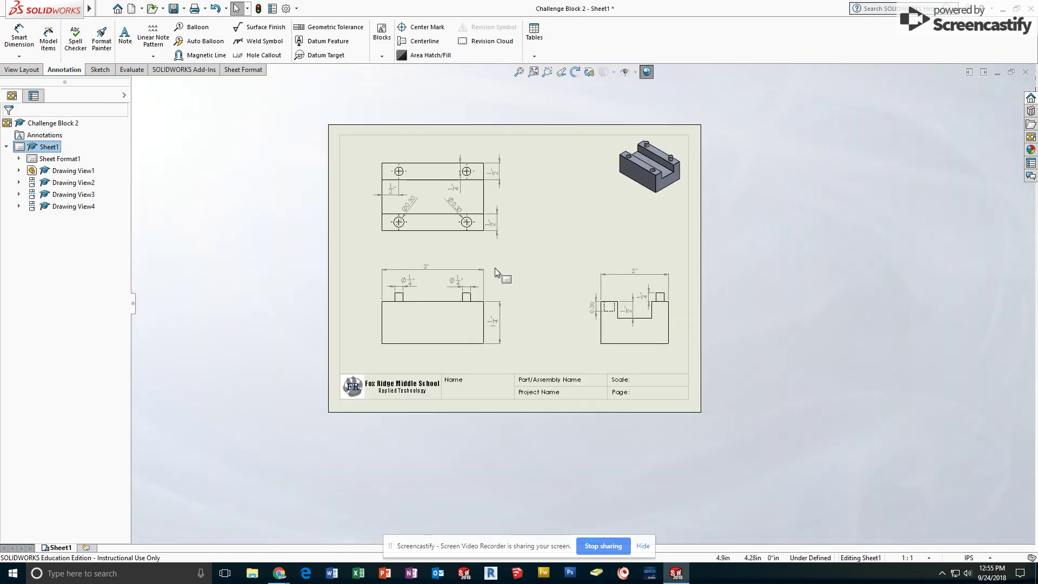
scroll(523, 258, down, 2)
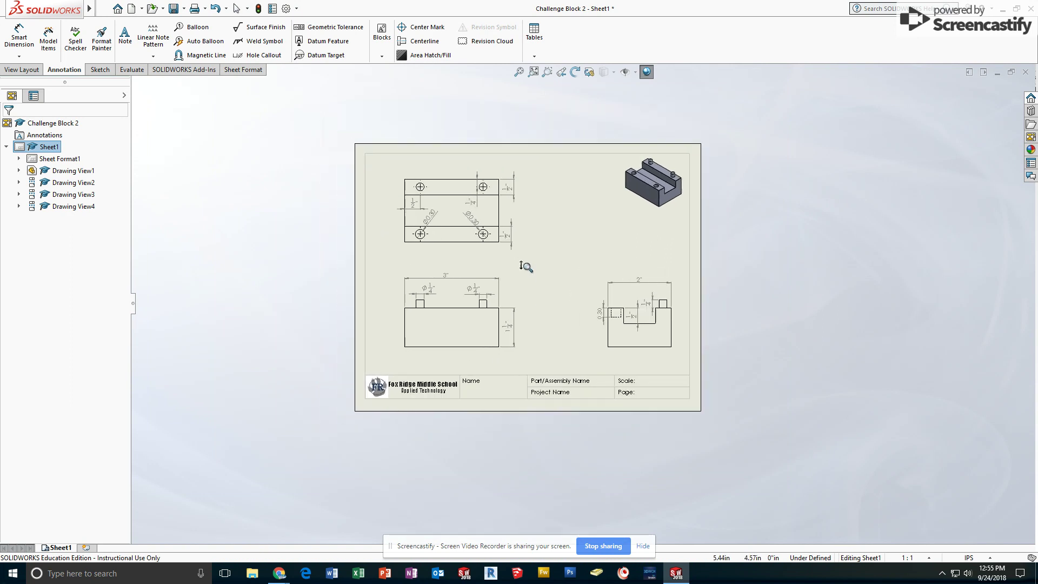